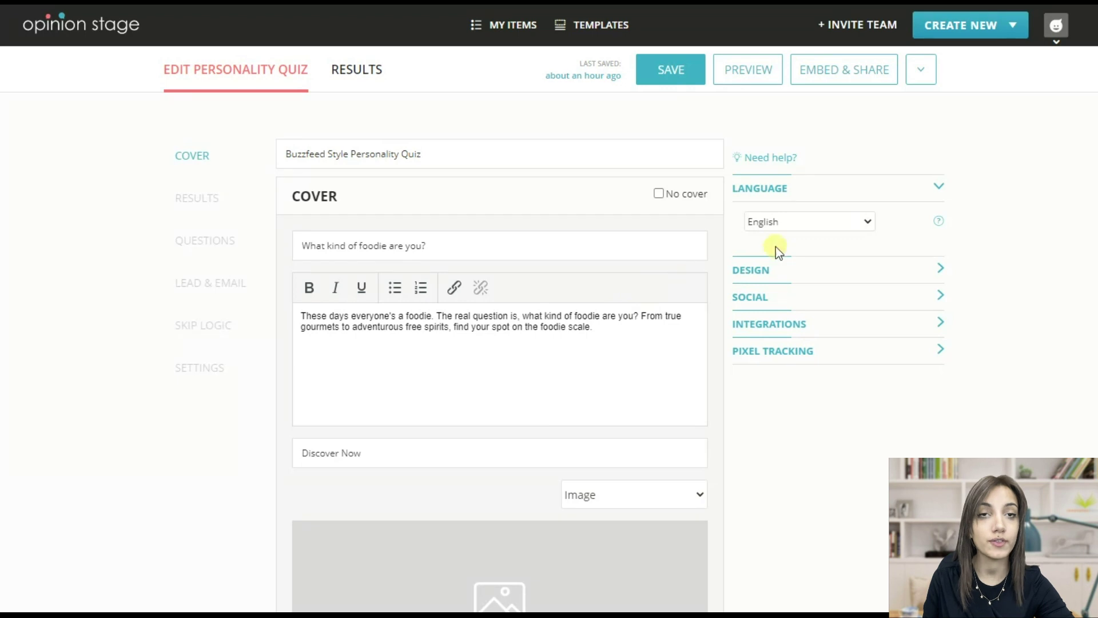
Step: Show the quiz's design settings, then review its Script, iframe, WordPress and Share Link embedding options
{"action": "left_click", "coordinate": [773, 269]}
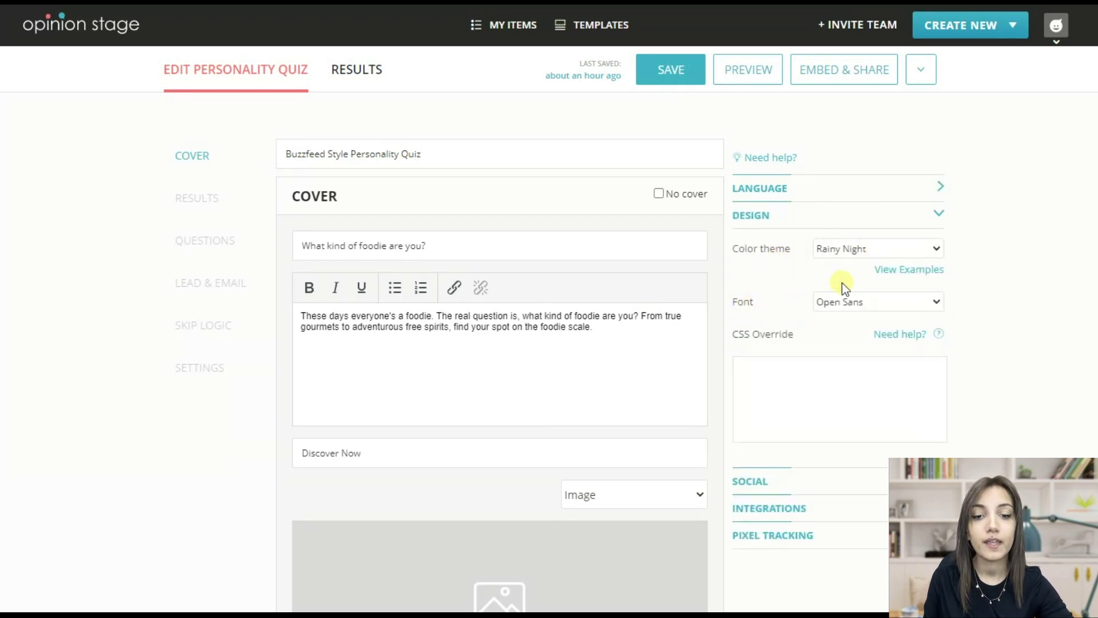
{"action": "left_click", "coordinate": [866, 70]}
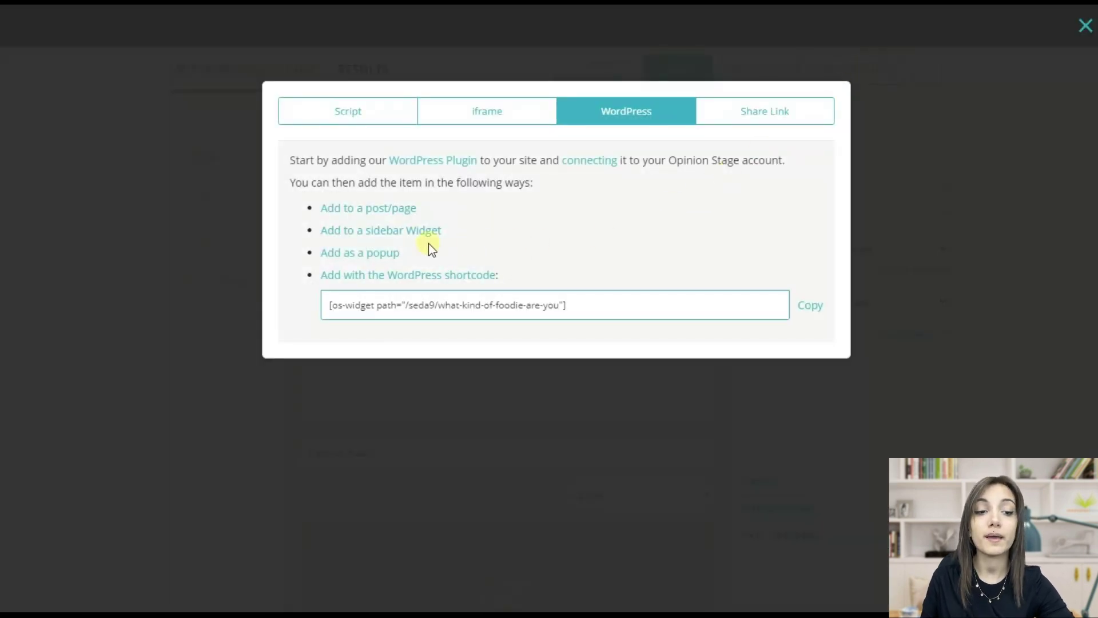
{"action": "left_click", "coordinate": [369, 118]}
{"action": "left_click", "coordinate": [504, 115]}
{"action": "left_click", "coordinate": [631, 114]}
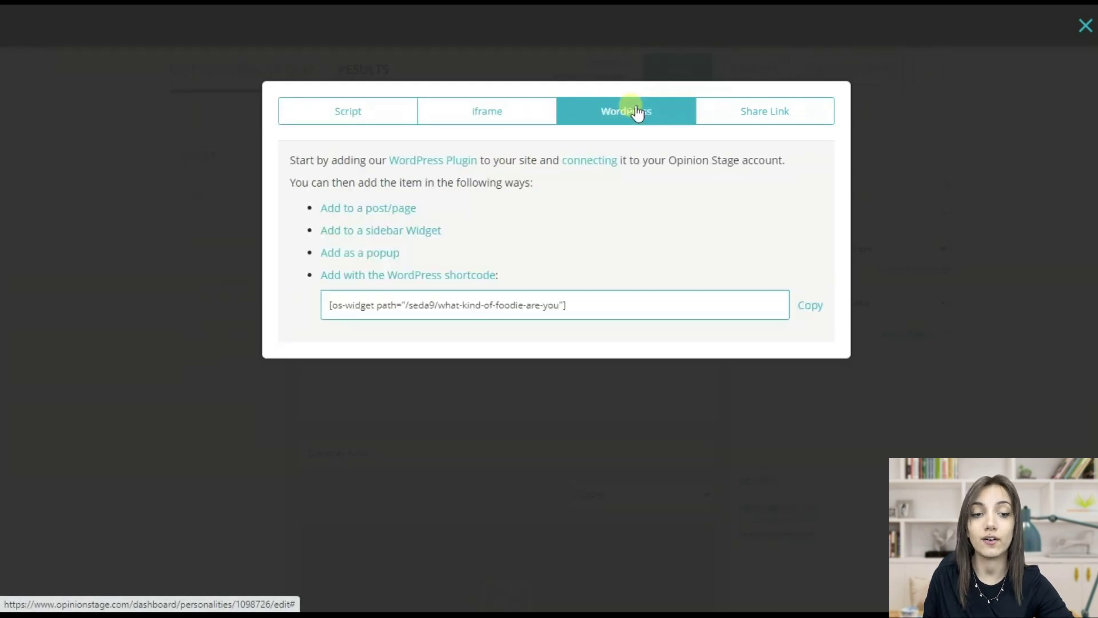
{"action": "left_click", "coordinate": [760, 121]}
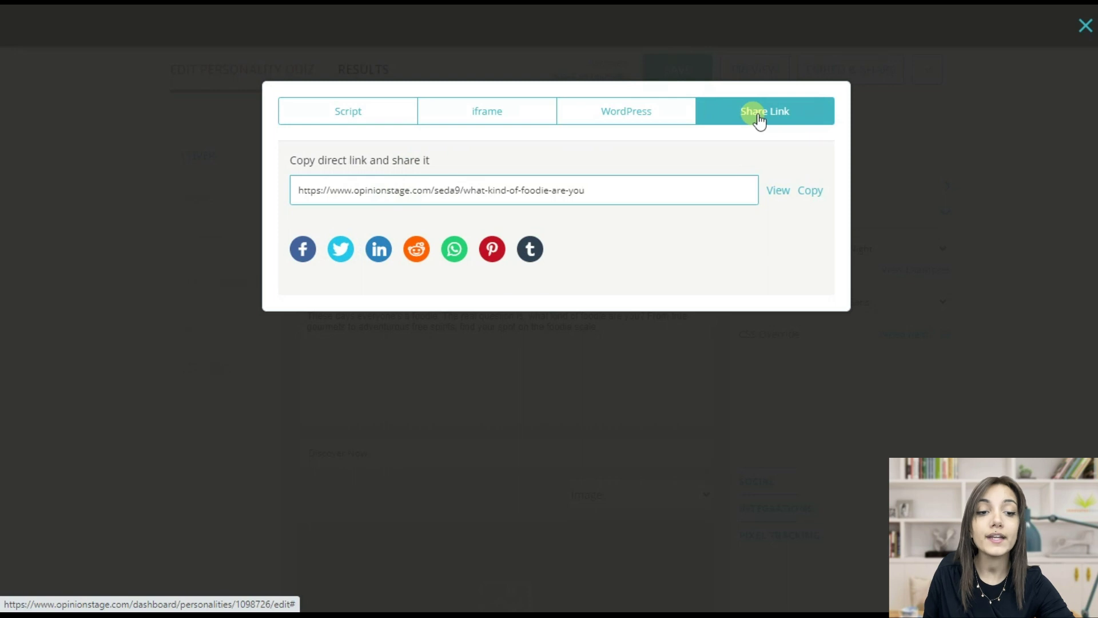
{"action": "left_click", "coordinate": [1086, 26]}
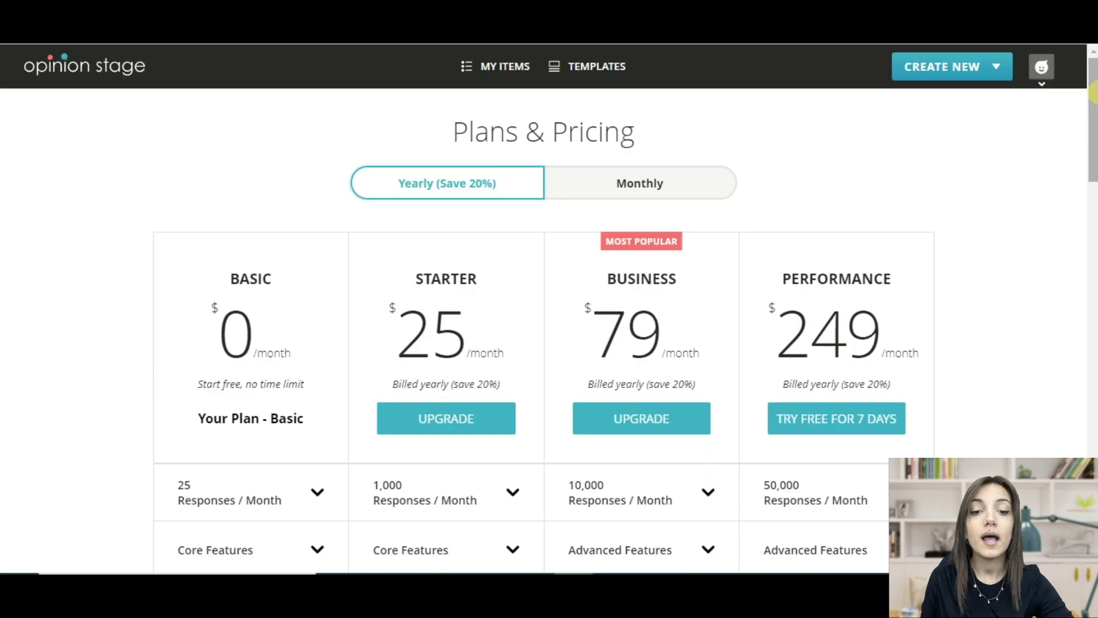
Step: Review the Plans & Pricing page, from the Basic to Performance plans down to the Enterprise and Publisher plans
{"action": "scroll", "coordinate": [1093, 102], "scroll_direction": "down", "scroll_amount": 4}
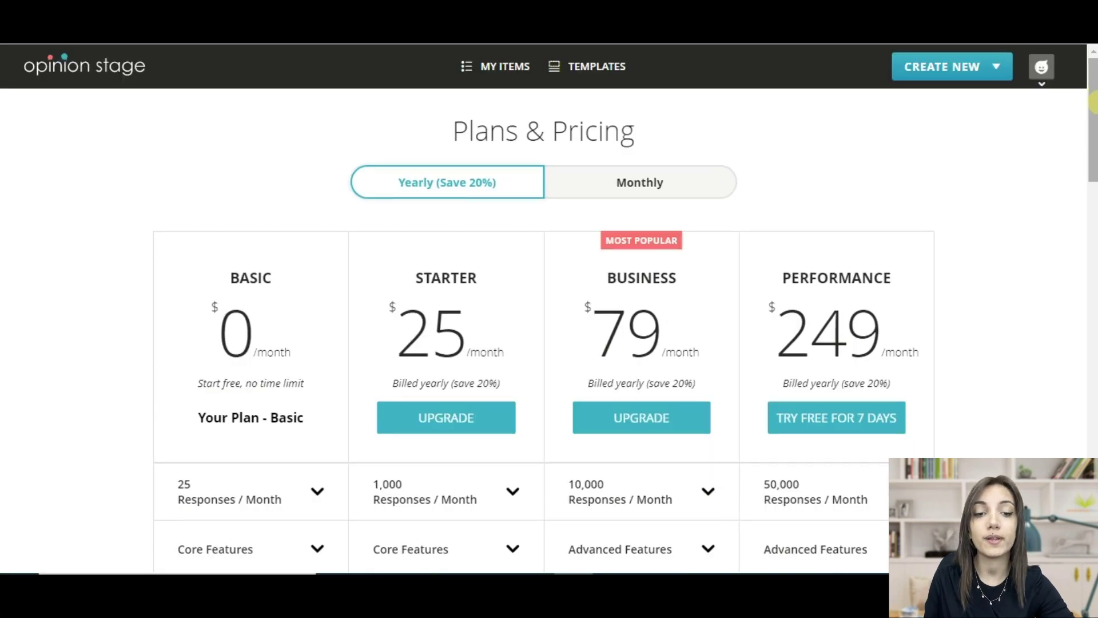
{"action": "scroll", "coordinate": [1092, 112], "scroll_direction": "down", "scroll_amount": 5}
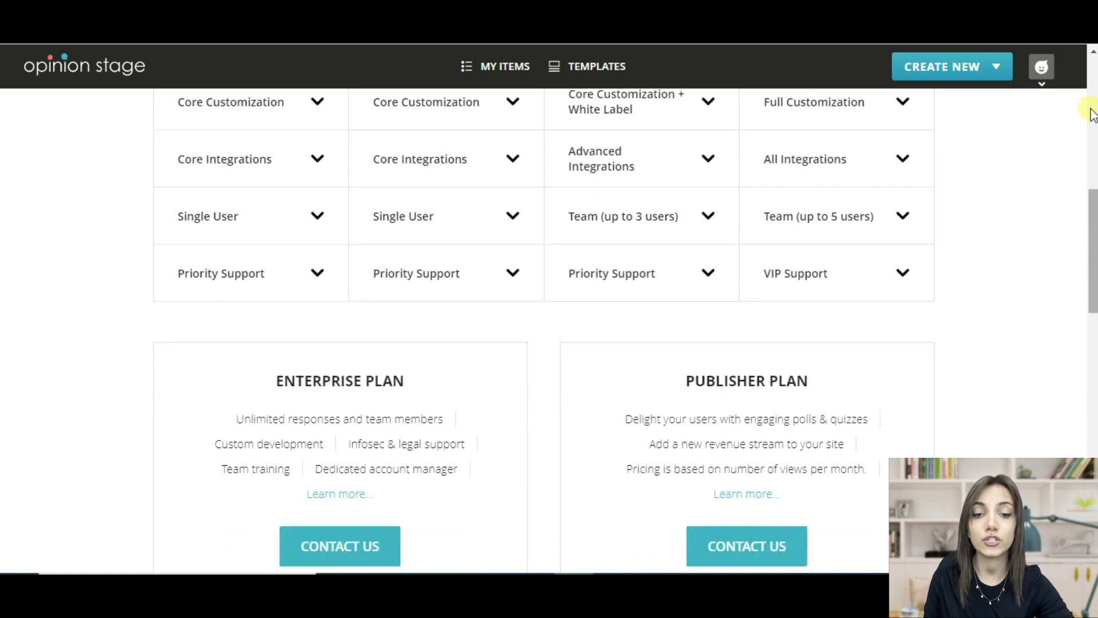
{"action": "scroll", "coordinate": [1092, 111], "scroll_direction": "down", "scroll_amount": 3}
{"action": "scroll", "coordinate": [1092, 111], "scroll_direction": "up", "scroll_amount": 5}
{"action": "scroll", "coordinate": [1092, 113], "scroll_direction": "up", "scroll_amount": 6}
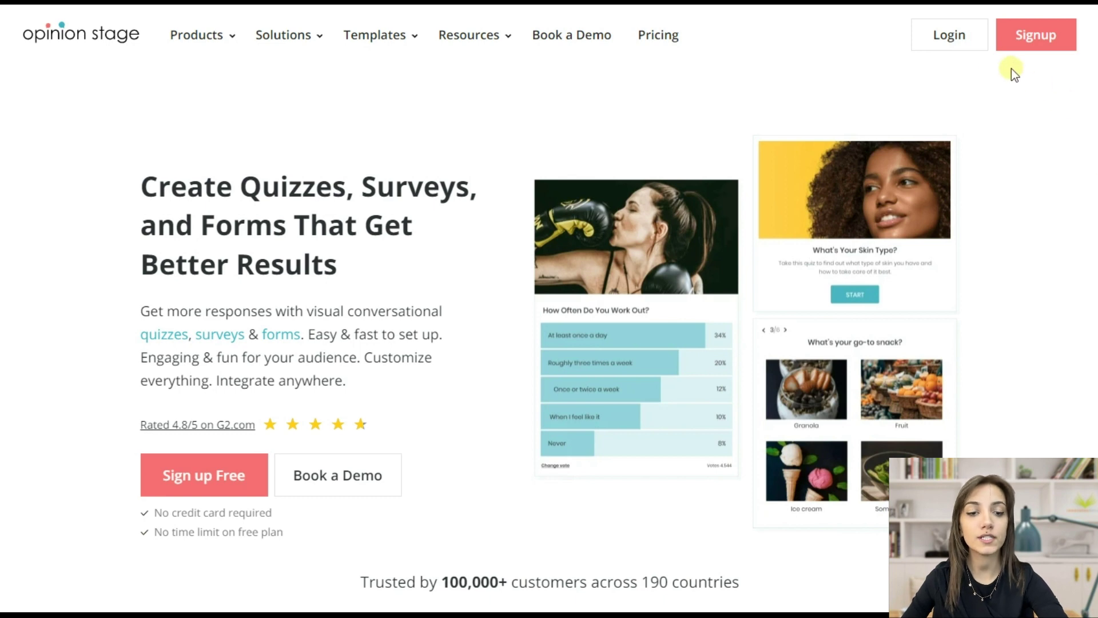
Step: Log in to the account and start creating a new personality quiz
{"action": "left_click", "coordinate": [956, 36]}
{"action": "left_click", "coordinate": [978, 35]}
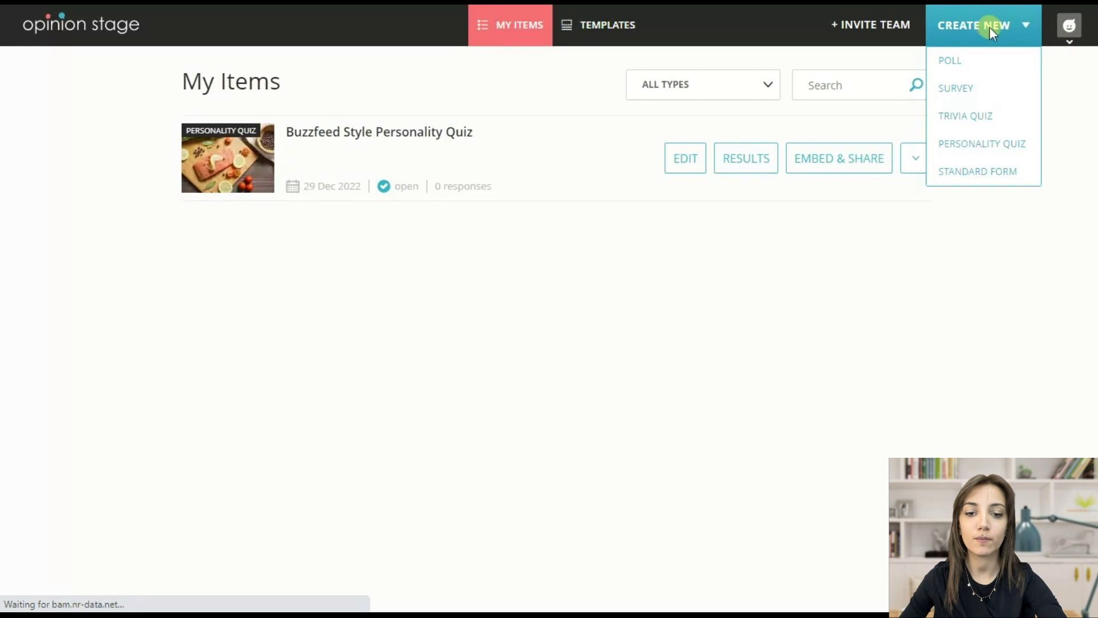
{"action": "left_click", "coordinate": [994, 150]}
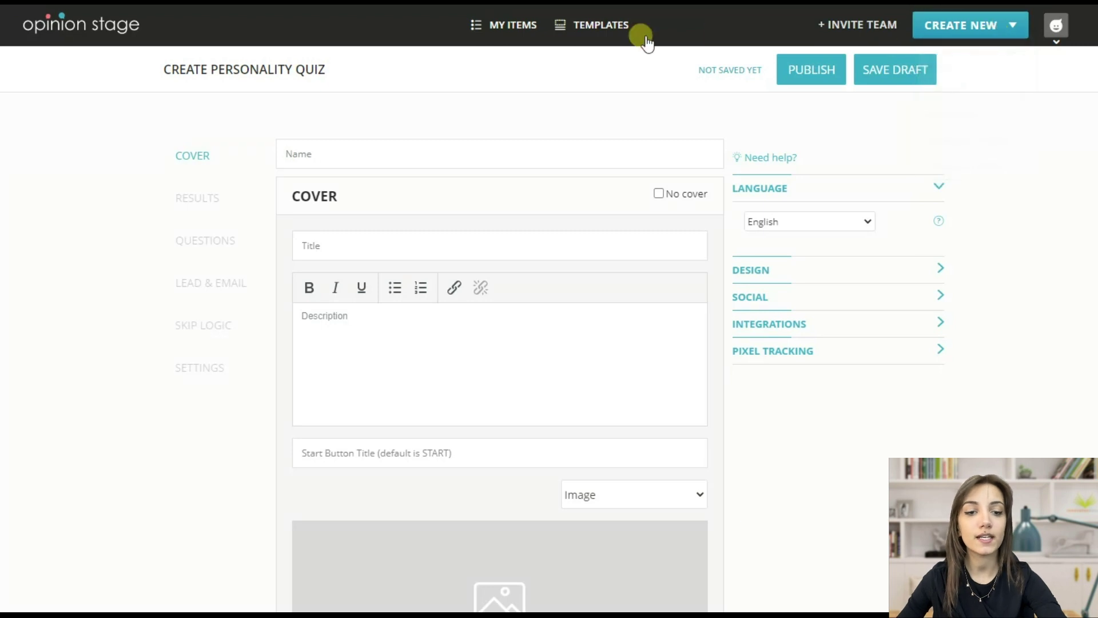
Step: Browse the template library and start the quiz from the Buzzfeed Style Personality Quiz Template
{"action": "left_click", "coordinate": [607, 29]}
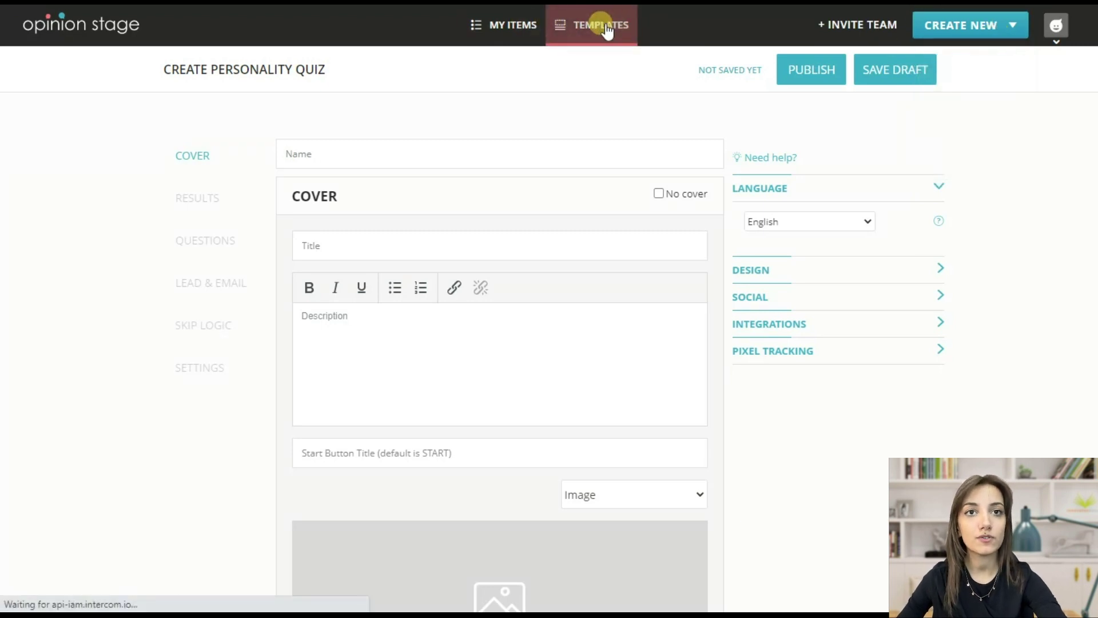
{"action": "scroll", "coordinate": [89, 358], "scroll_direction": "down", "scroll_amount": 2}
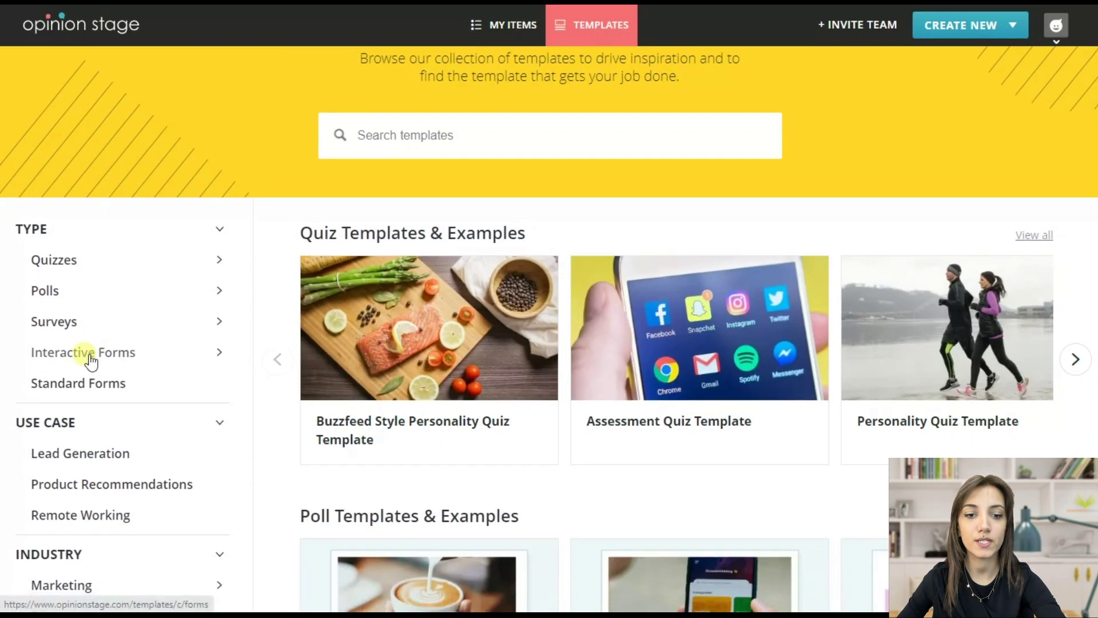
{"action": "scroll", "coordinate": [90, 358], "scroll_direction": "down", "scroll_amount": 1}
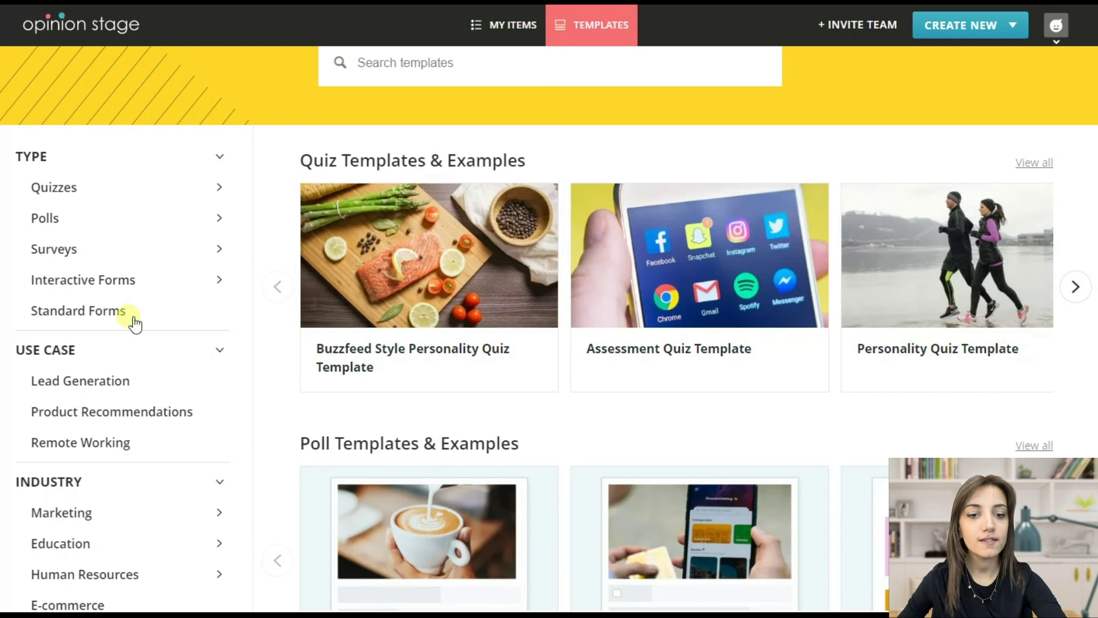
{"action": "left_click", "coordinate": [422, 303]}
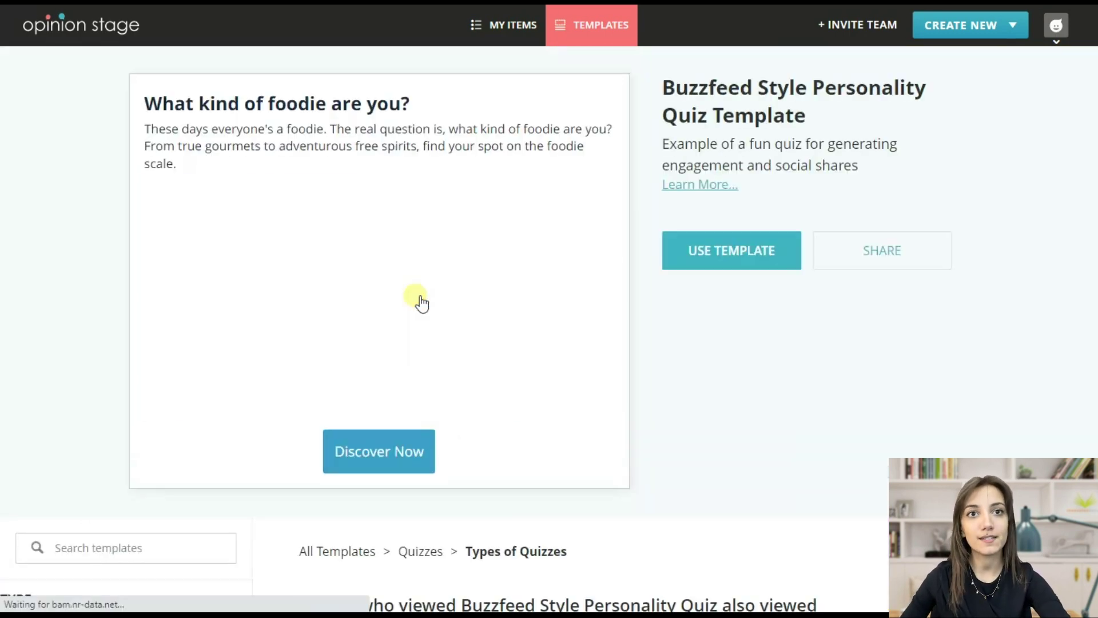
{"action": "left_click", "coordinate": [717, 246]}
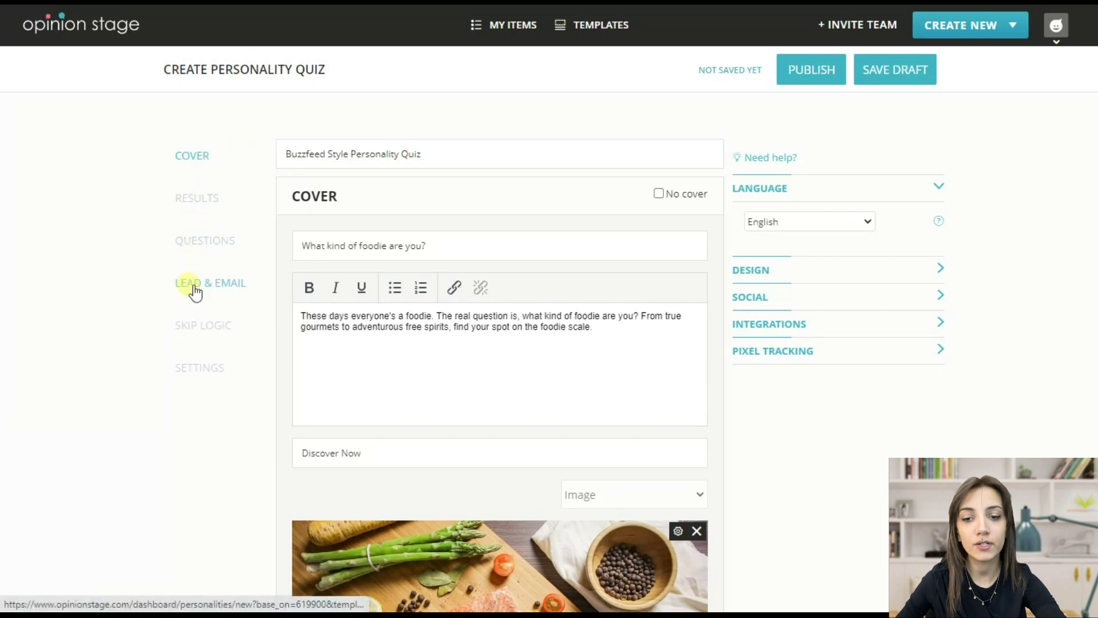
Step: Go through the quiz's Cover section and remove the existing cover image
{"action": "left_click", "coordinate": [210, 165]}
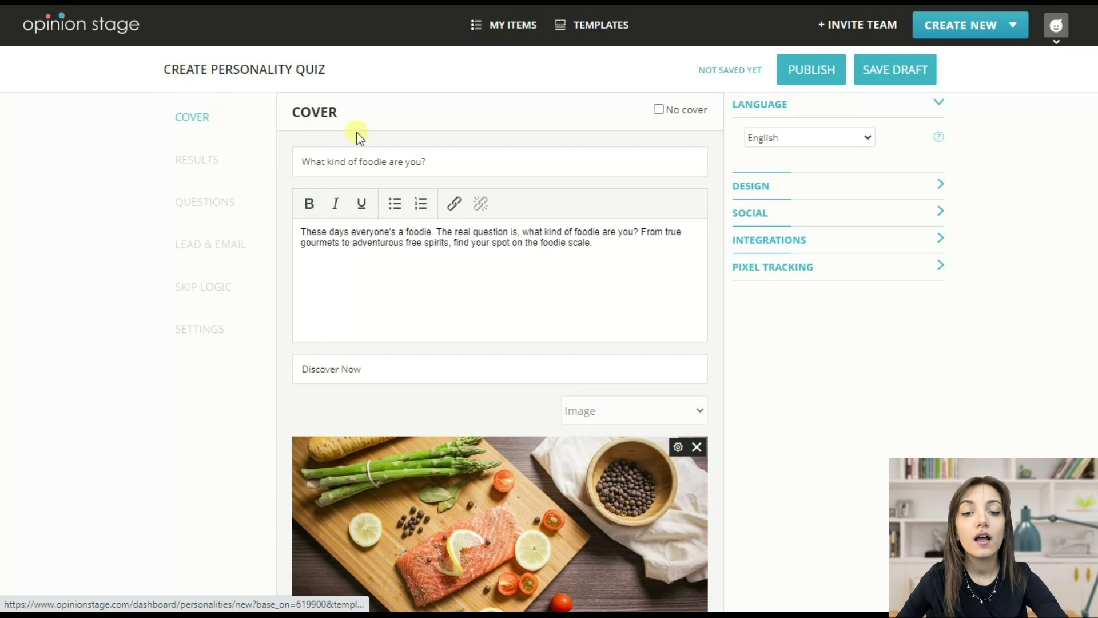
{"action": "scroll", "coordinate": [405, 148], "scroll_direction": "up", "scroll_amount": 1}
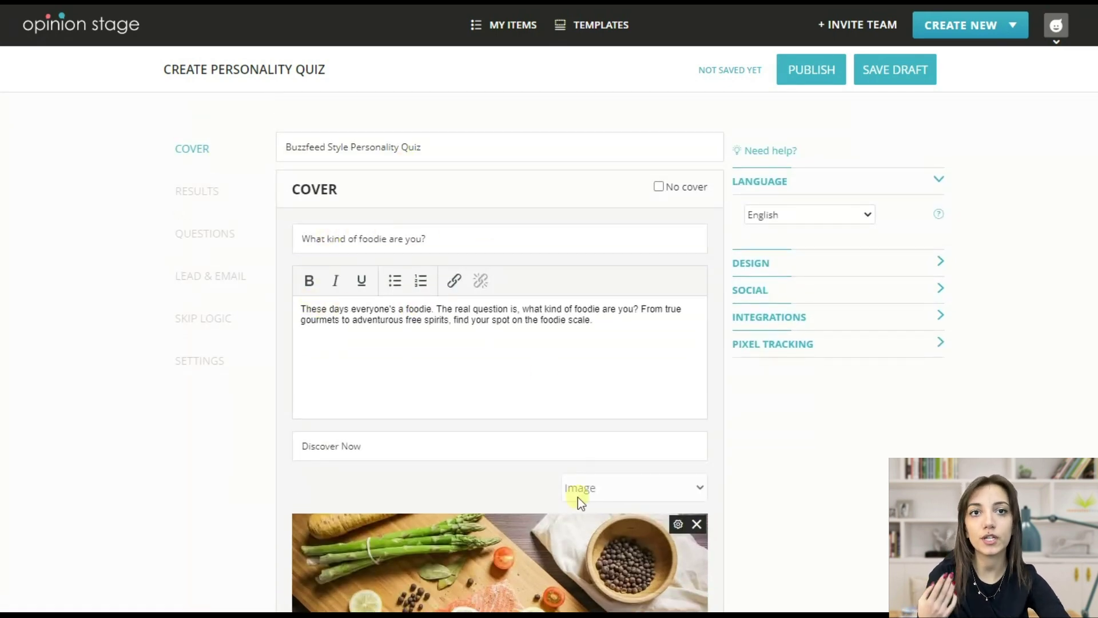
{"action": "scroll", "coordinate": [581, 498], "scroll_direction": "down", "scroll_amount": 1}
{"action": "scroll", "coordinate": [583, 499], "scroll_direction": "down", "scroll_amount": 1}
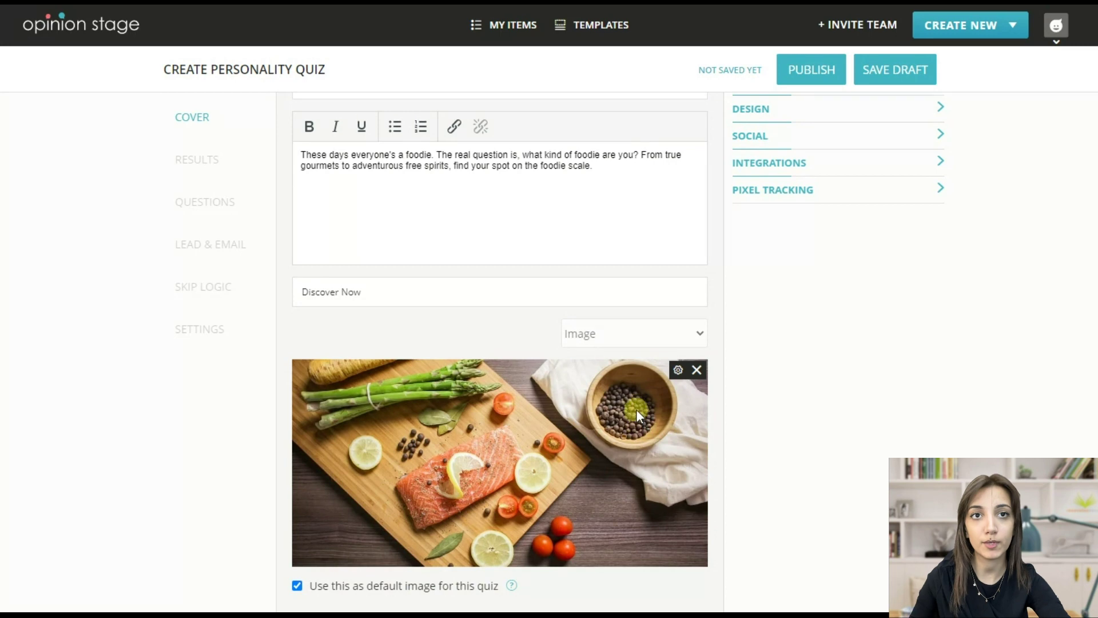
{"action": "left_click", "coordinate": [697, 370]}
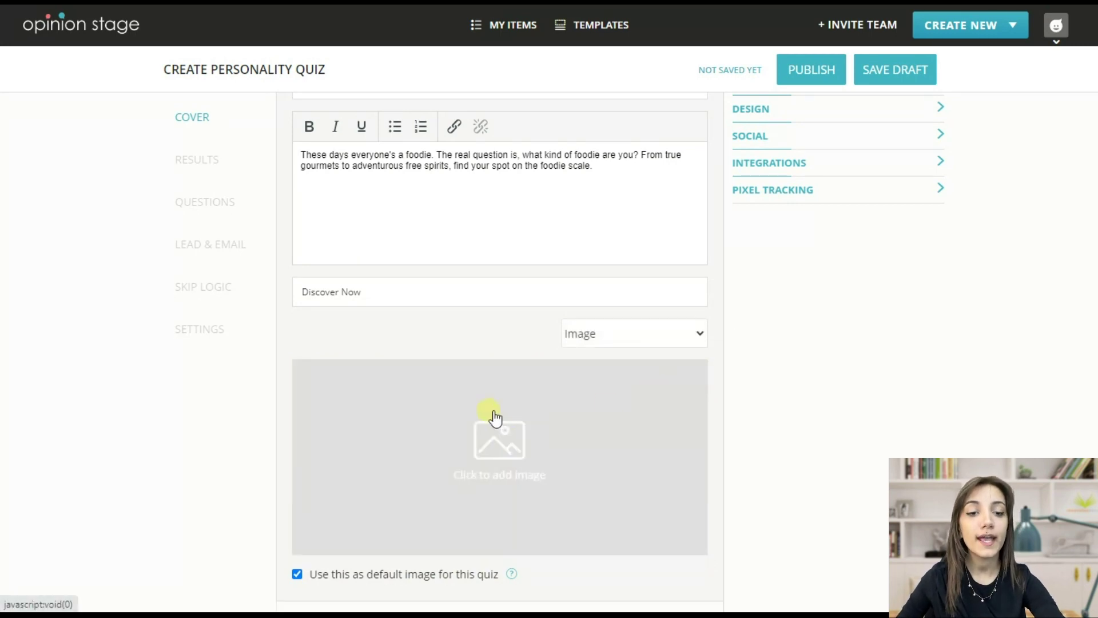
Step: Search for "food" images and upload the photo of raw meat, salmon and vegetables as the cover image
{"action": "left_click", "coordinate": [485, 476]}
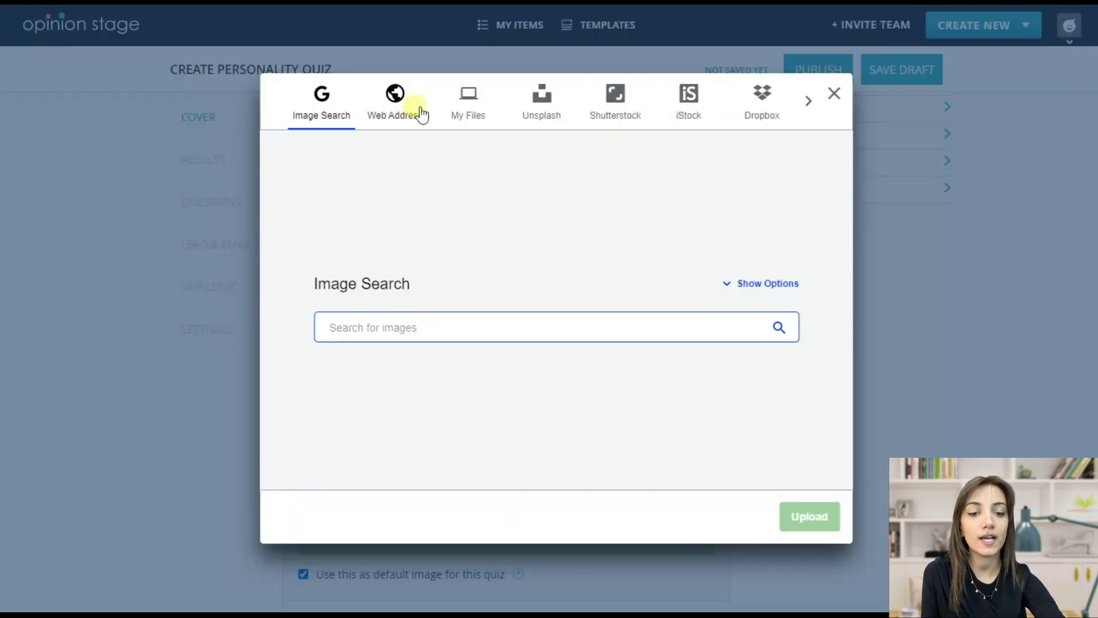
{"action": "type", "text": "foody"}
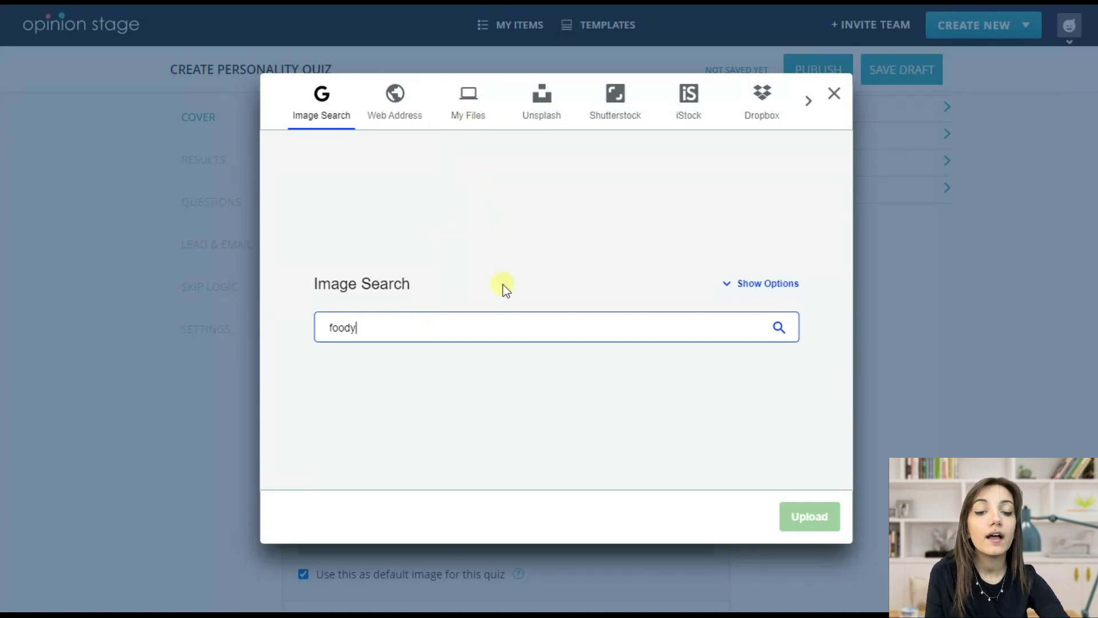
{"action": "key", "text": "BackSpace"}
{"action": "left_click", "coordinate": [781, 327]}
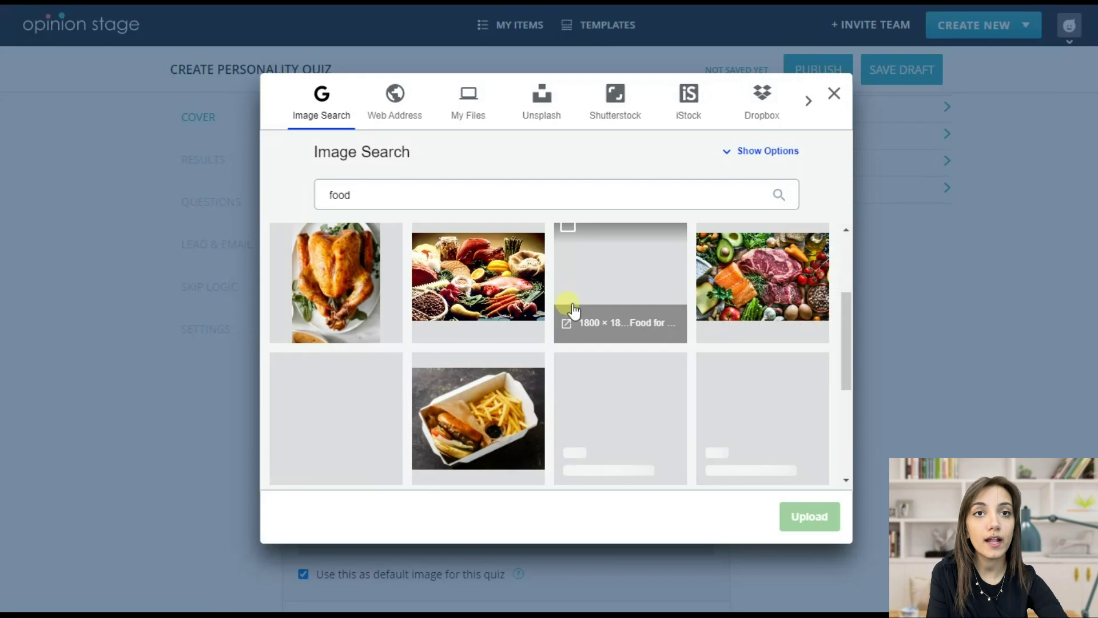
{"action": "left_click", "coordinate": [738, 281]}
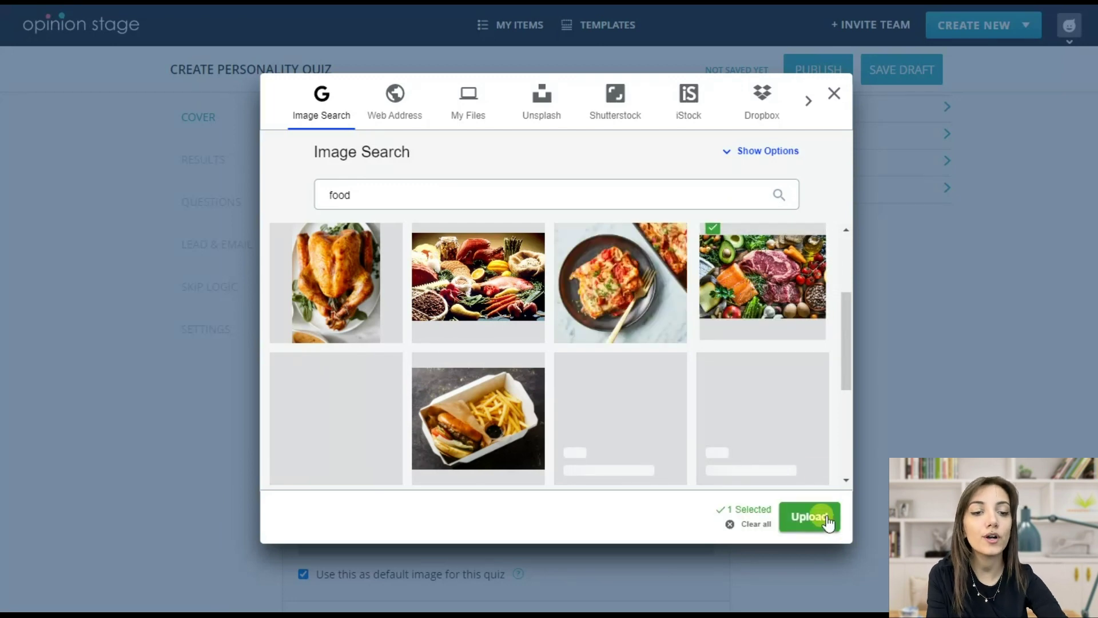
{"action": "left_click", "coordinate": [827, 522]}
{"action": "left_click", "coordinate": [806, 517]}
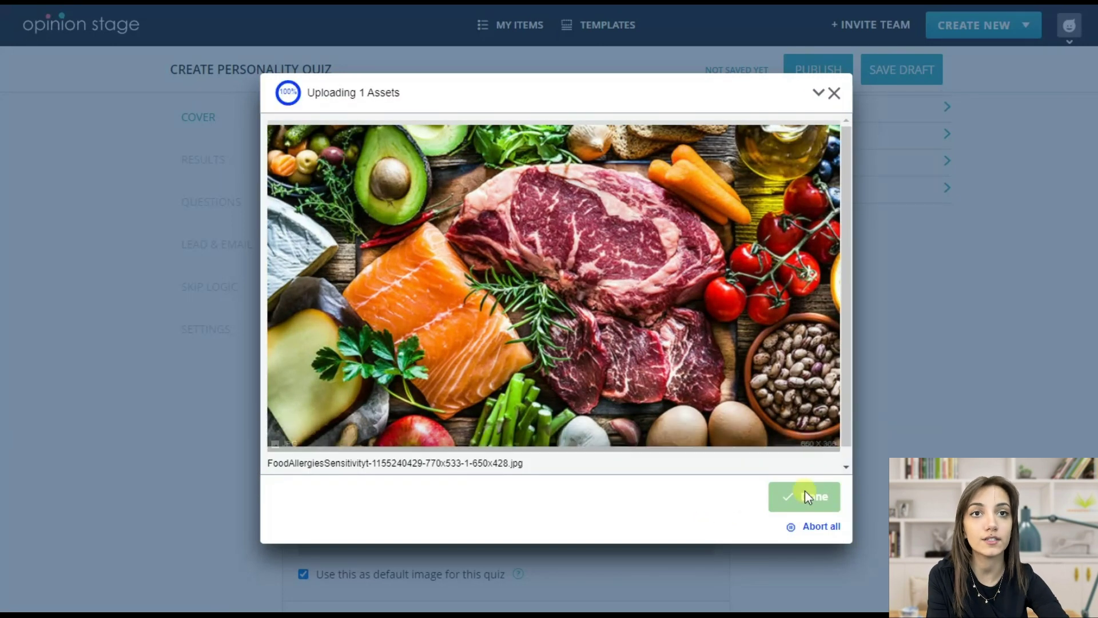
{"action": "left_click", "coordinate": [803, 495]}
Step: Review the quiz's results section, including the True Gourmet and Comfort Eater texts, images and call to action settings
{"action": "scroll", "coordinate": [619, 394], "scroll_direction": "down", "scroll_amount": 3}
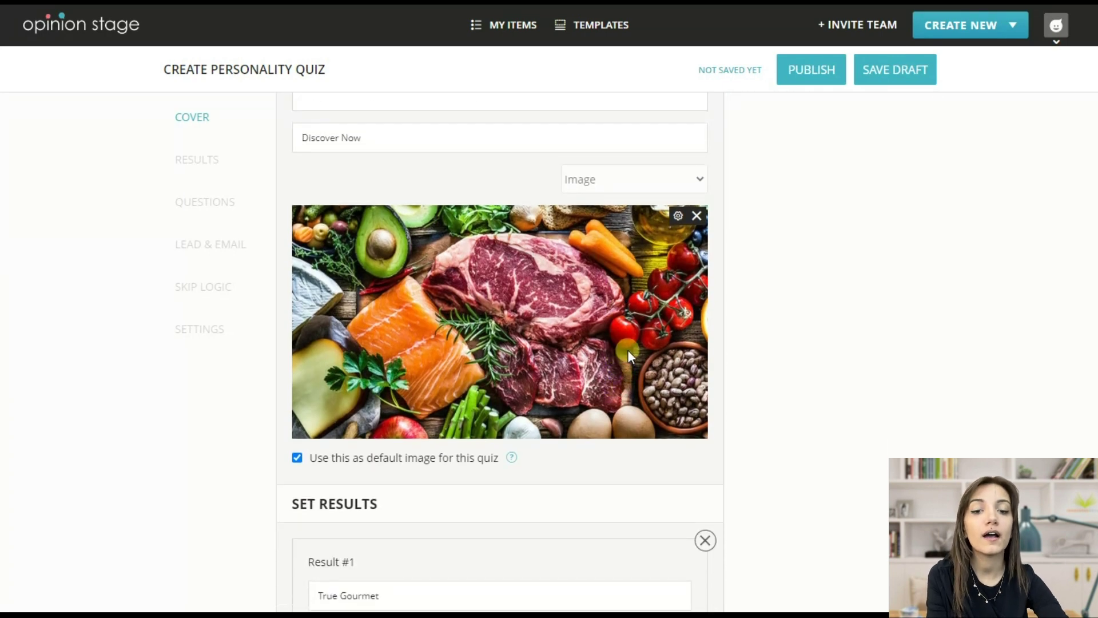
{"action": "left_click", "coordinate": [198, 160]}
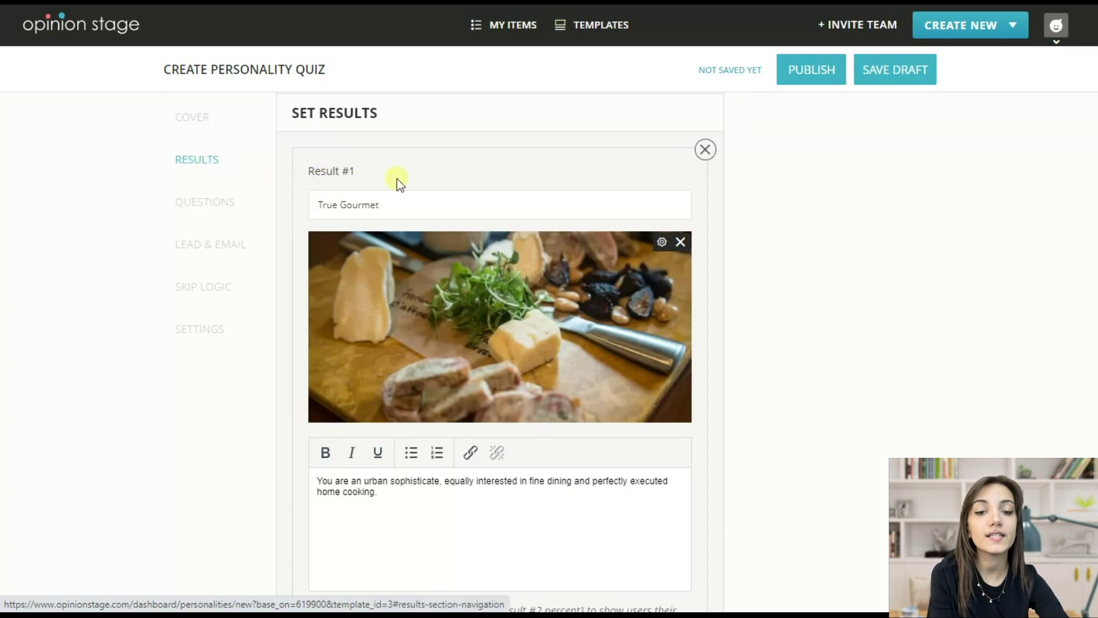
{"action": "scroll", "coordinate": [482, 274], "scroll_direction": "down", "scroll_amount": 5}
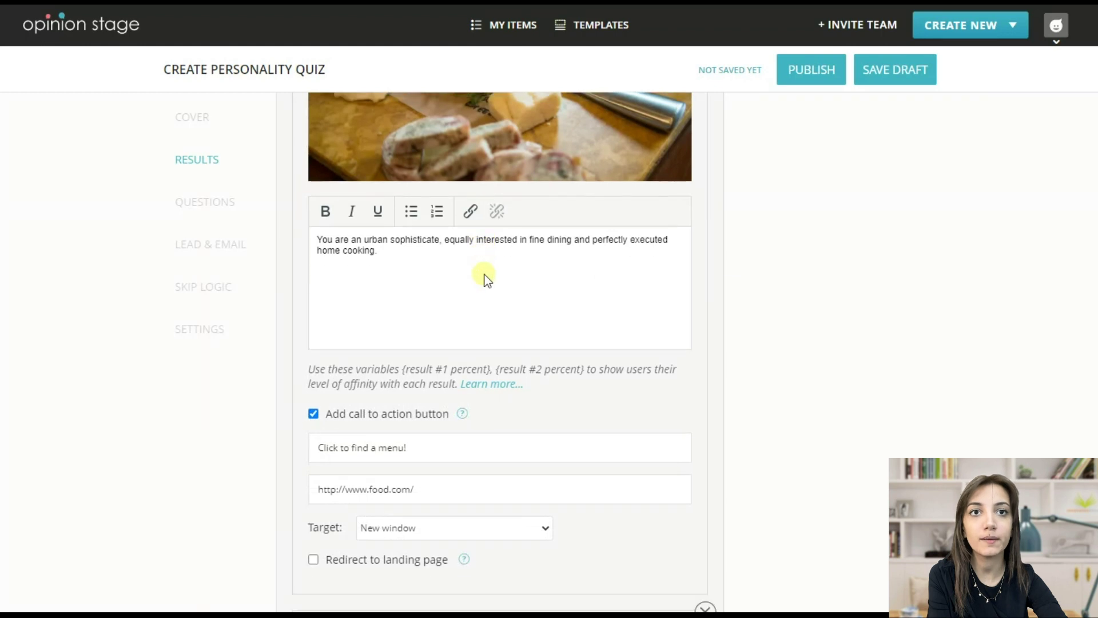
{"action": "scroll", "coordinate": [484, 279], "scroll_direction": "down", "scroll_amount": 3}
{"action": "scroll", "coordinate": [483, 279], "scroll_direction": "down", "scroll_amount": 8}
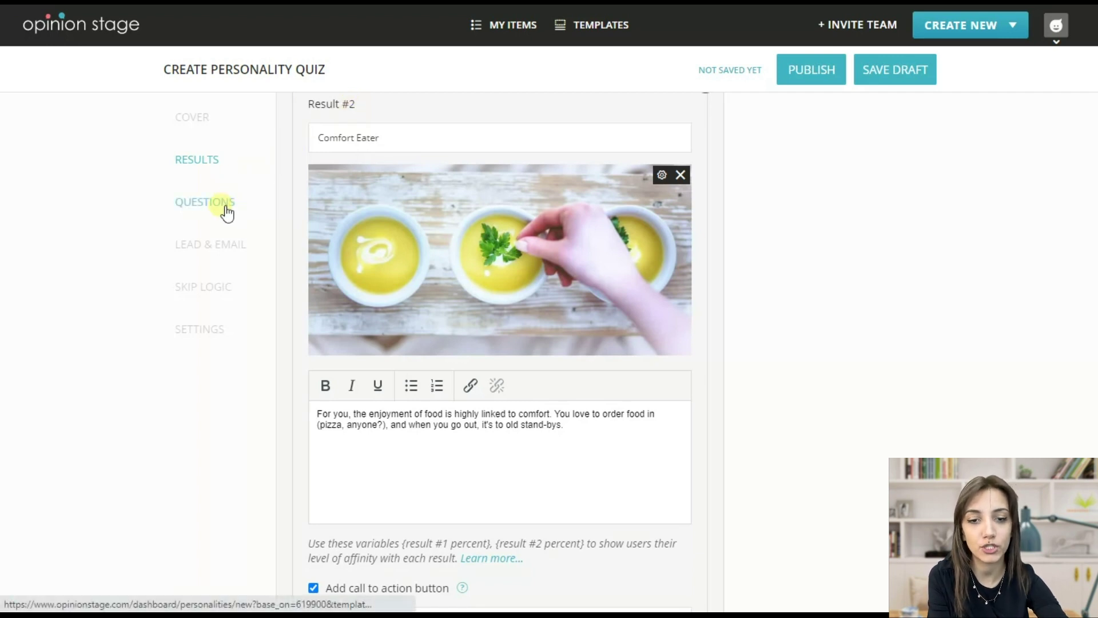
Step: Examine the quiz's first question about kitchen style, with its image, answers, result associations and answer options
{"action": "left_click", "coordinate": [205, 202]}
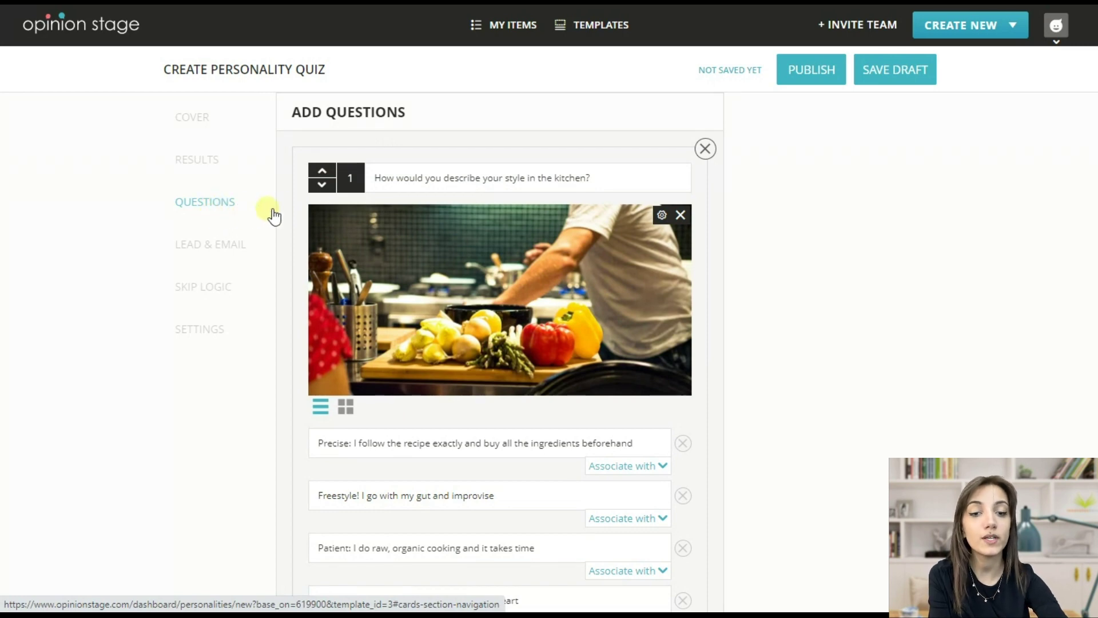
{"action": "scroll", "coordinate": [502, 246], "scroll_direction": "down", "scroll_amount": 3}
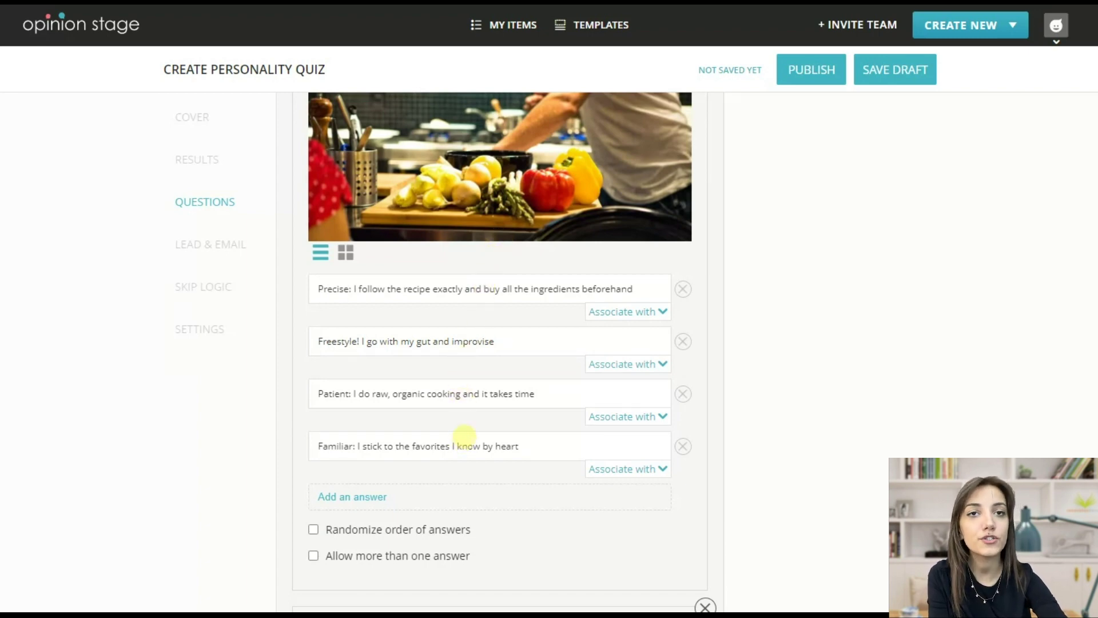
{"action": "scroll", "coordinate": [464, 435], "scroll_direction": "up", "scroll_amount": 3}
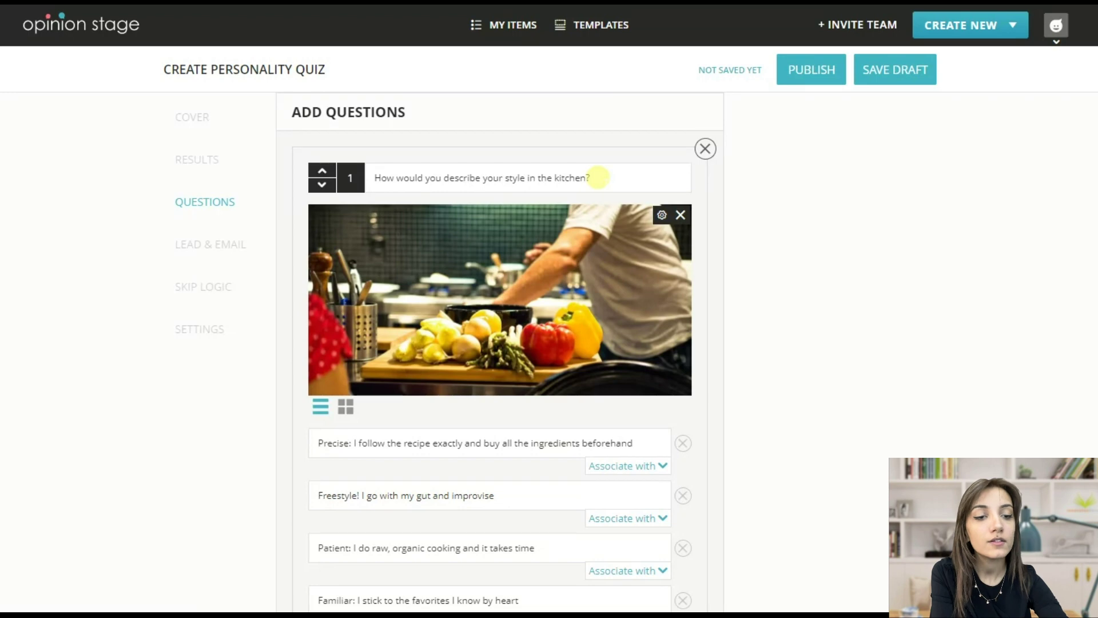
{"action": "scroll", "coordinate": [601, 180], "scroll_direction": "down", "scroll_amount": 2}
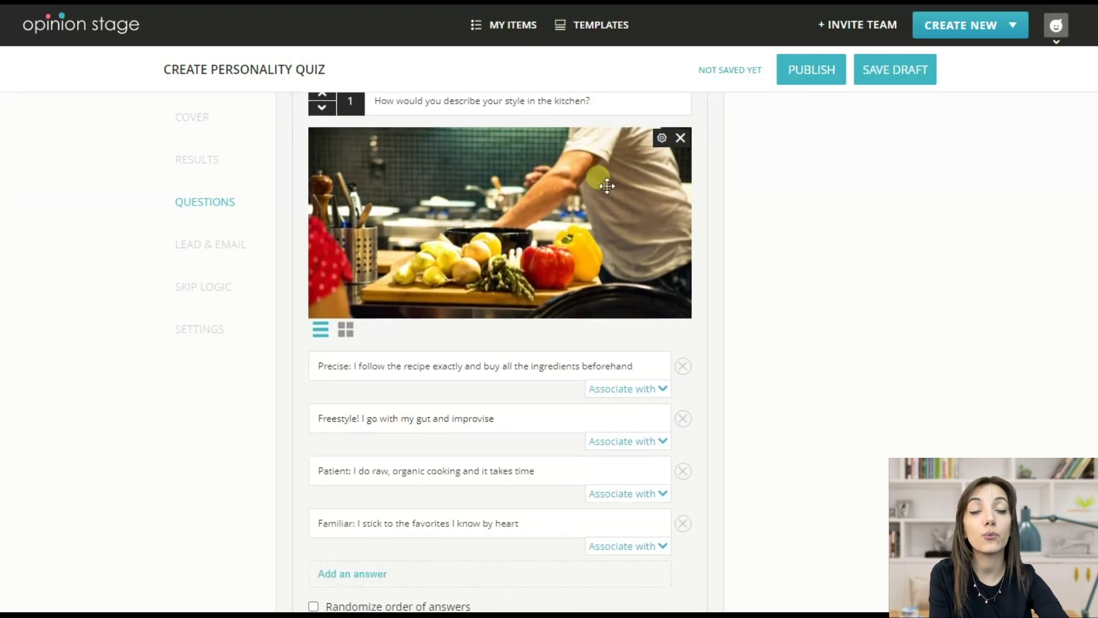
{"action": "scroll", "coordinate": [467, 246], "scroll_direction": "up", "scroll_amount": 2}
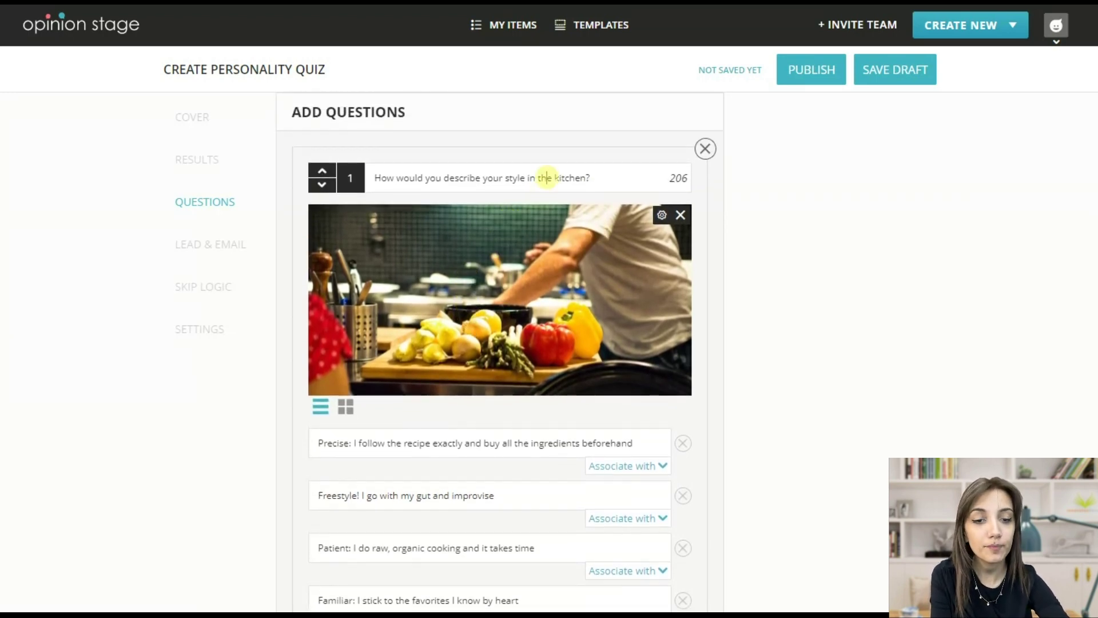
{"action": "scroll", "coordinate": [547, 183], "scroll_direction": "down", "scroll_amount": 4}
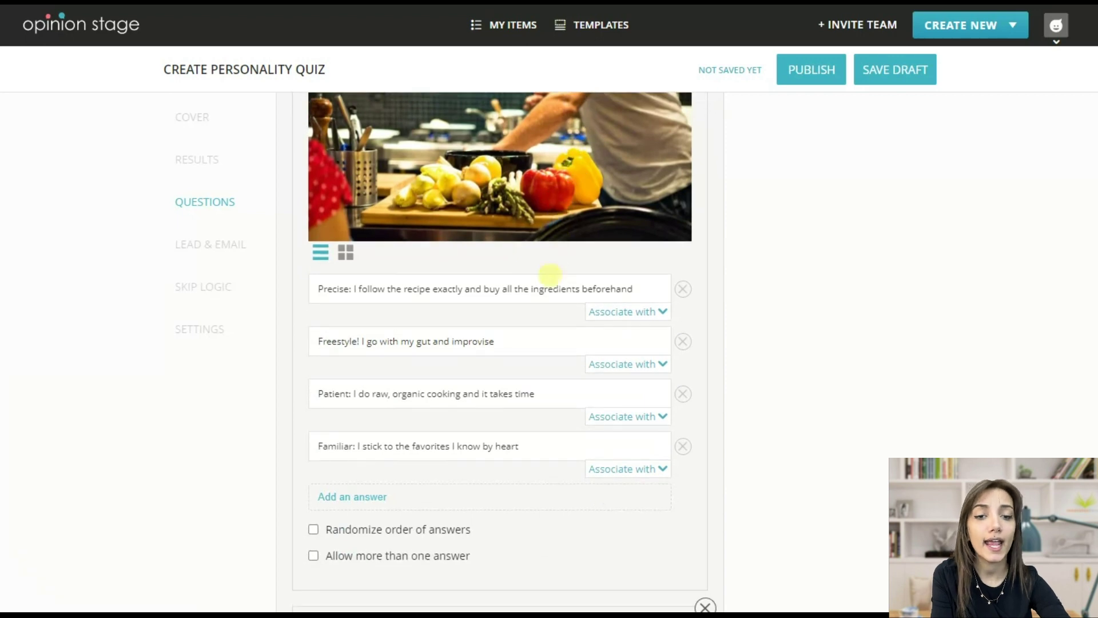
{"action": "scroll", "coordinate": [550, 275], "scroll_direction": "down", "scroll_amount": 4}
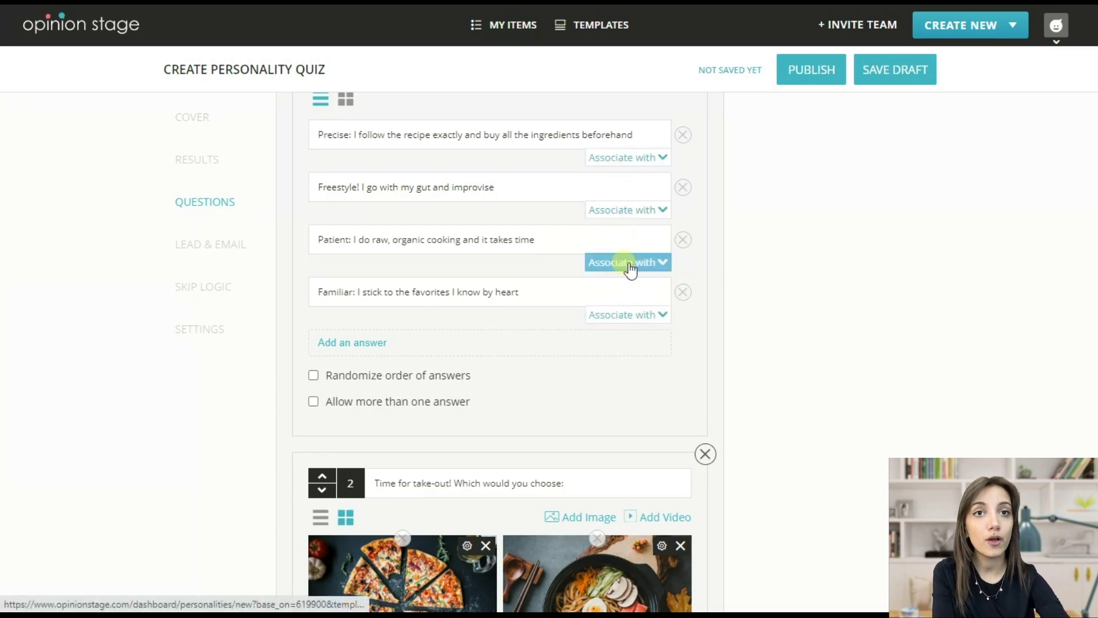
Step: Adjust how strongly the Precise answer of the kitchen style question is associated with the second result and Free Spirit
{"action": "left_click", "coordinate": [635, 160]}
{"action": "left_click", "coordinate": [655, 200]}
{"action": "left_click_drag", "start_coordinate": [655, 200], "coordinate": [632, 238]}
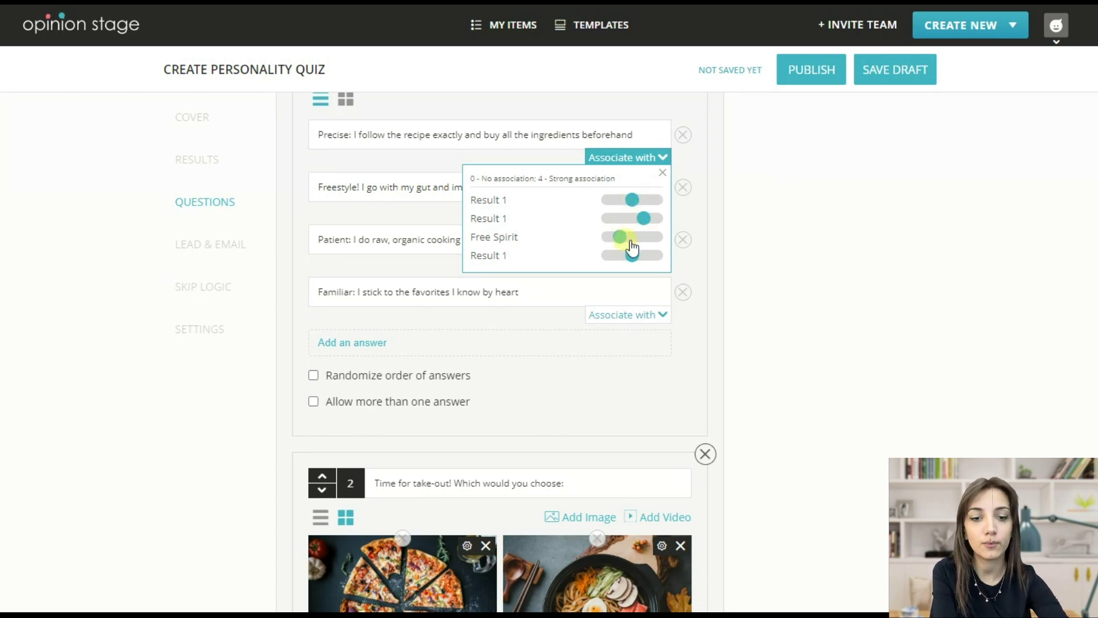
{"action": "left_click", "coordinate": [767, 258]}
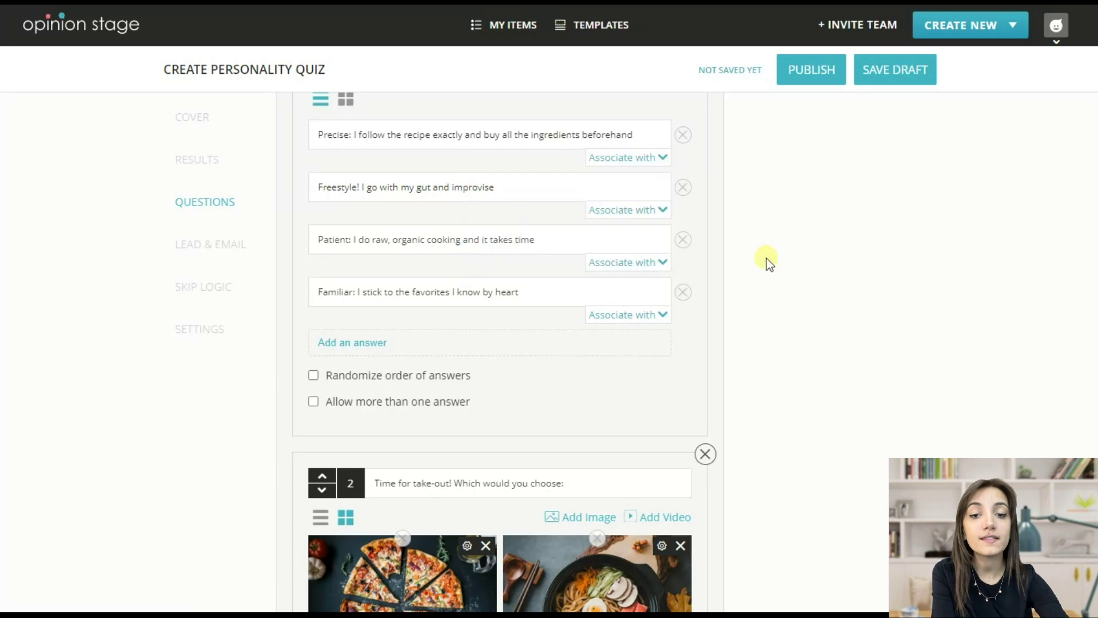
Step: Select "Form 29 Dec 2022 22:55" as the quiz's lead form for lead and email capture
{"action": "left_click", "coordinate": [239, 253]}
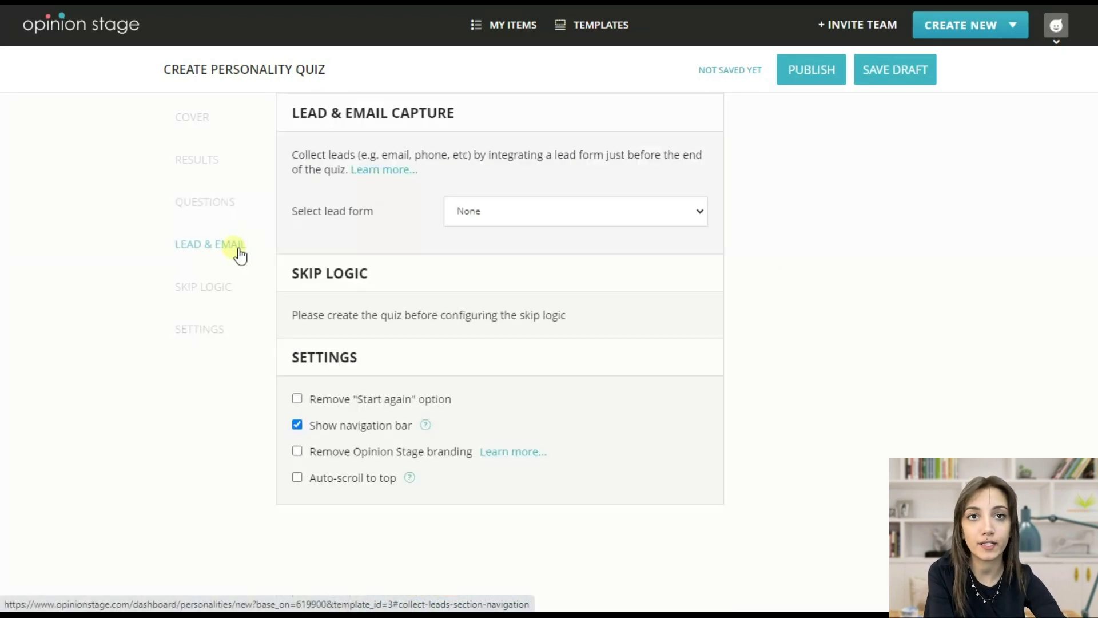
{"action": "left_click", "coordinate": [517, 220]}
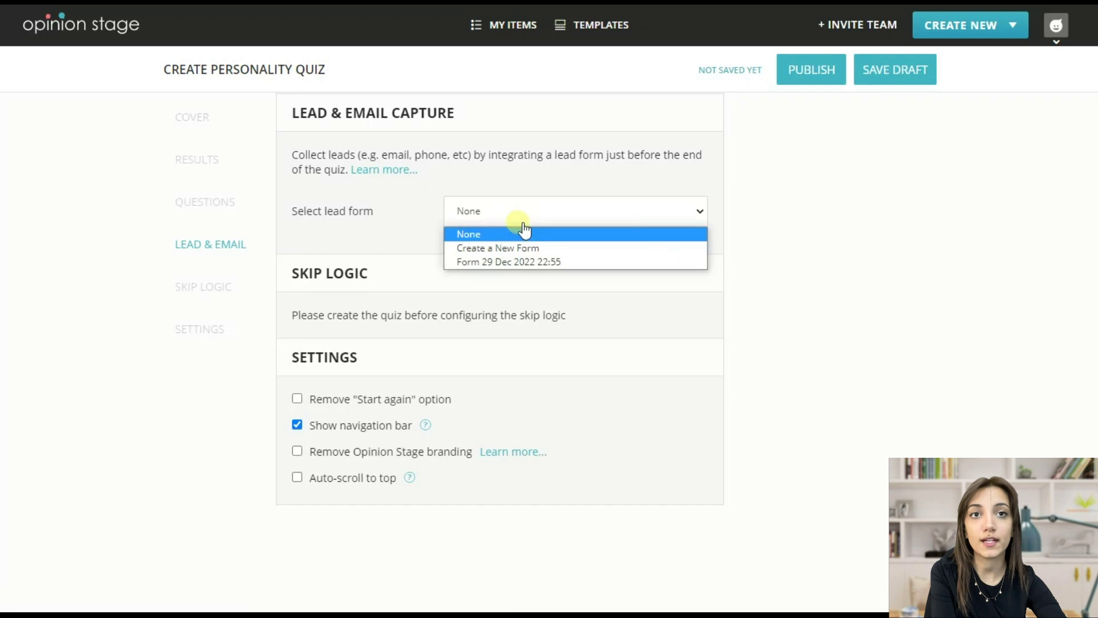
{"action": "left_click", "coordinate": [541, 260]}
Step: Open the selected lead form for editing, review its general texts and email field, and return to the quiz
{"action": "left_click", "coordinate": [684, 242]}
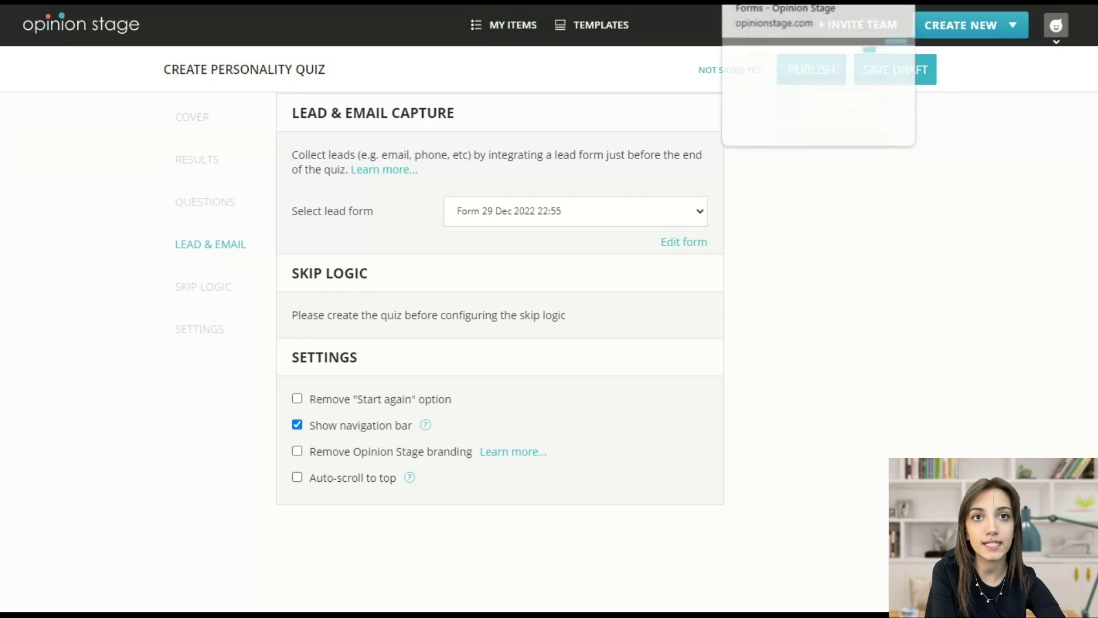
{"action": "left_click", "coordinate": [710, 6]}
{"action": "scroll", "coordinate": [602, 240], "scroll_direction": "down", "scroll_amount": 8}
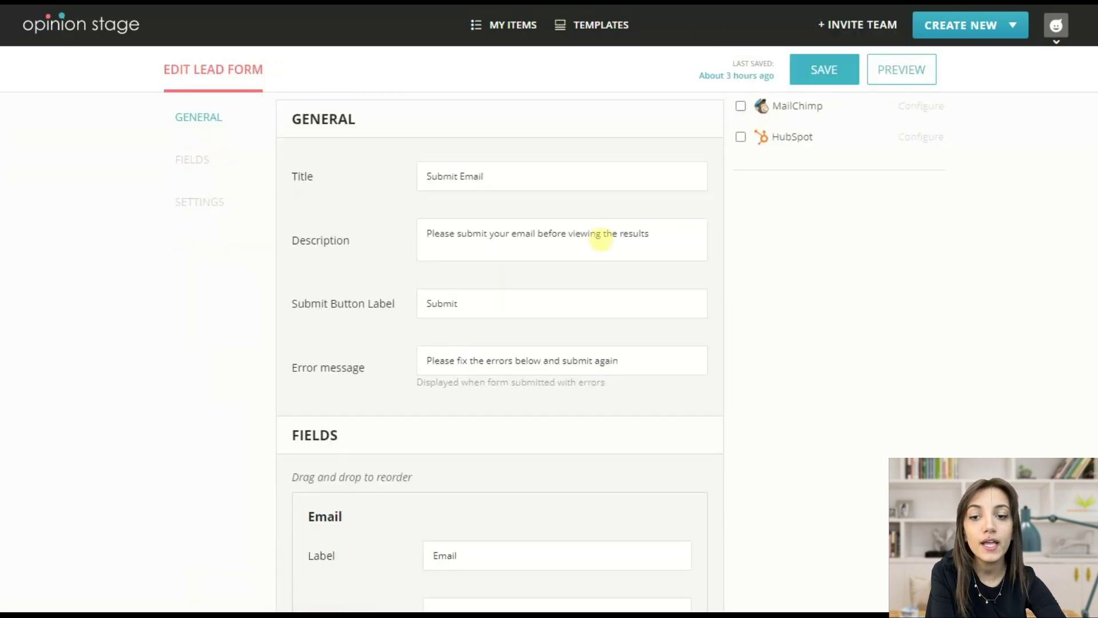
{"action": "scroll", "coordinate": [602, 238], "scroll_direction": "up", "scroll_amount": 8}
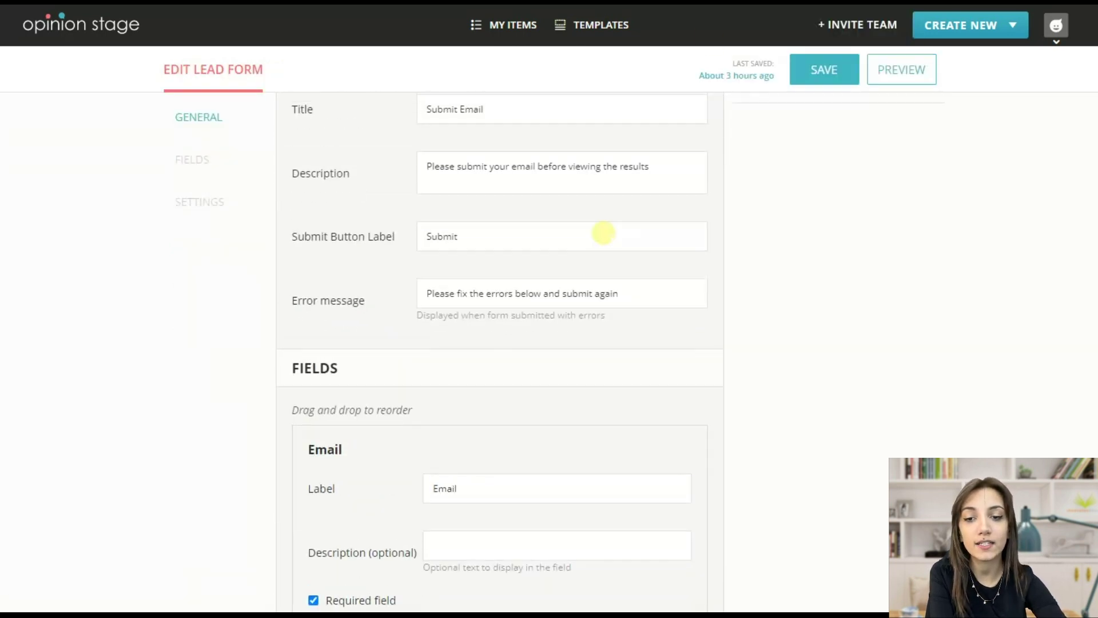
{"action": "key", "text": "ctrl+shift+Tab"}
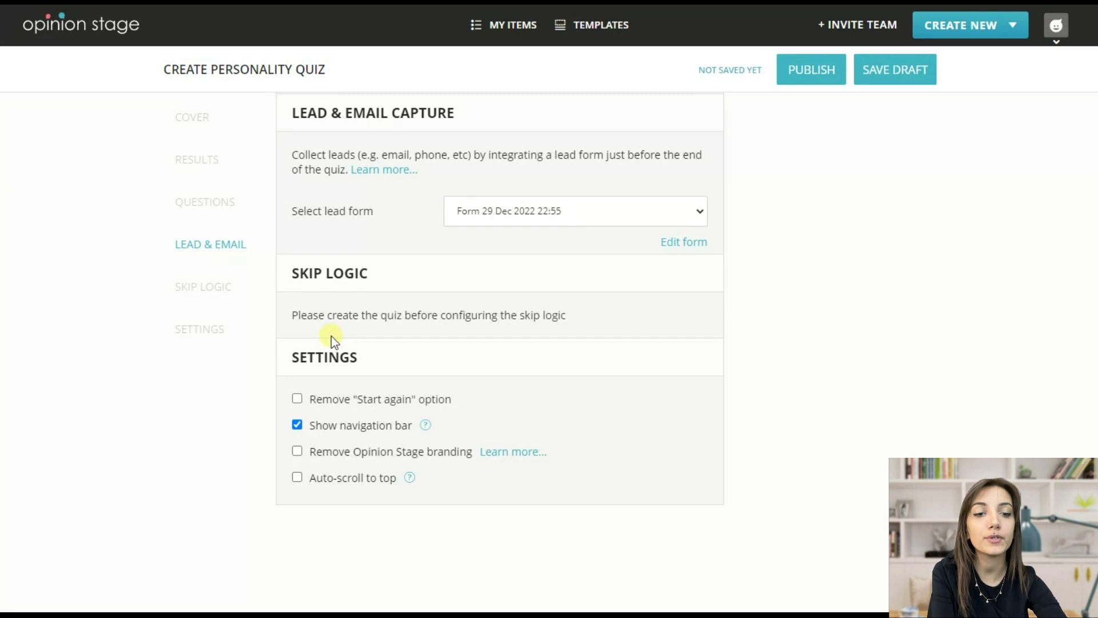
Step: In the skip logic rules, make the Precise answer of question 1 skip to "Q3: Which meat dish would you prefer"
{"action": "left_click", "coordinate": [217, 295]}
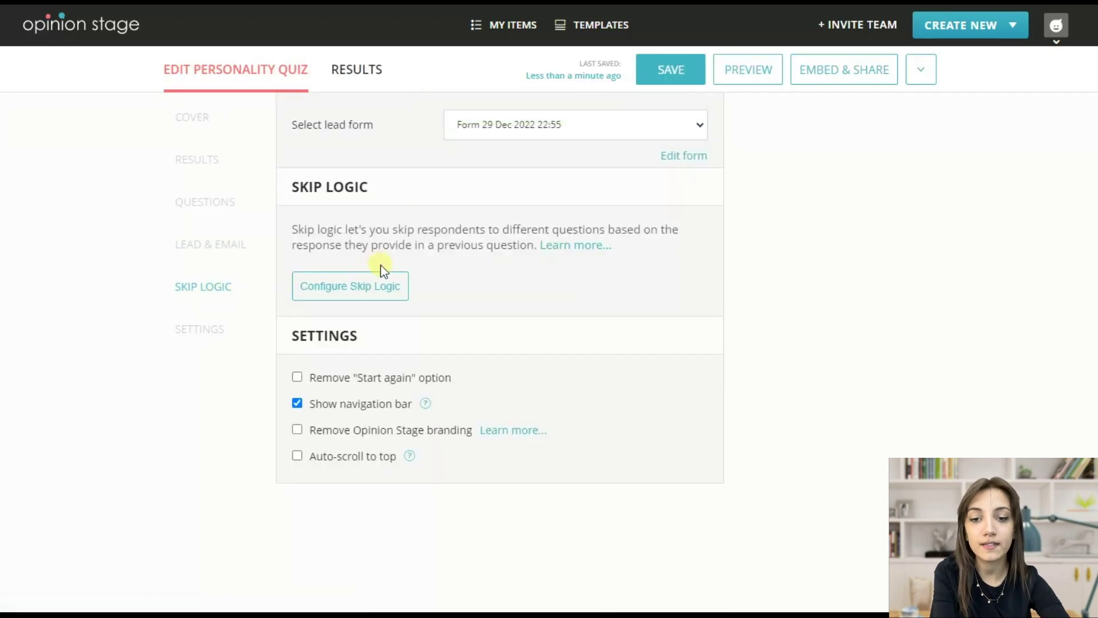
{"action": "left_click", "coordinate": [373, 284]}
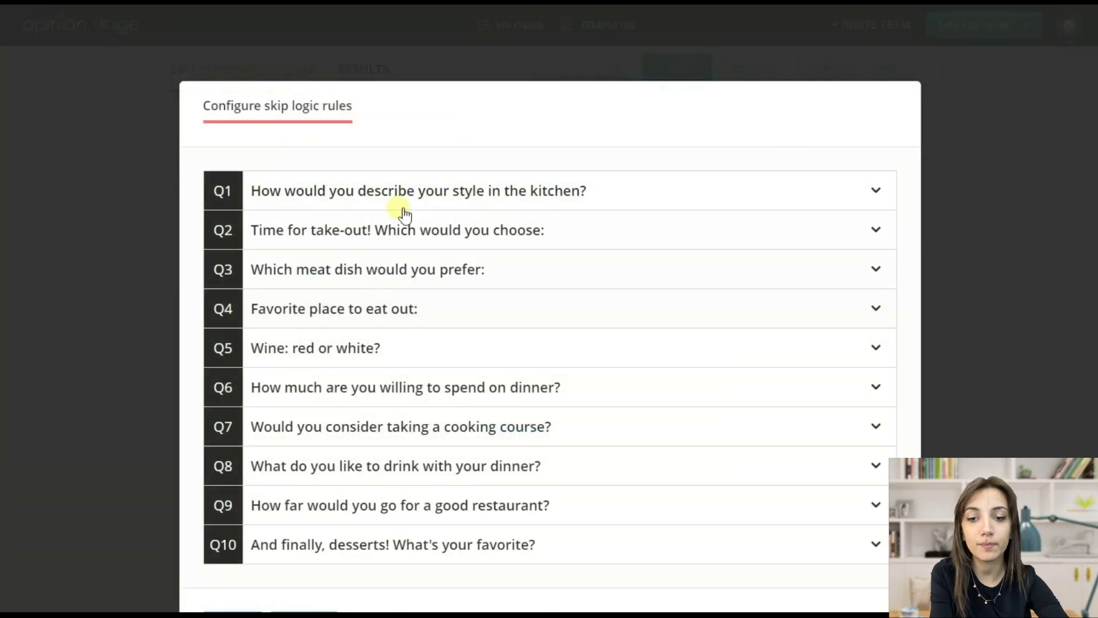
{"action": "left_click", "coordinate": [429, 195]}
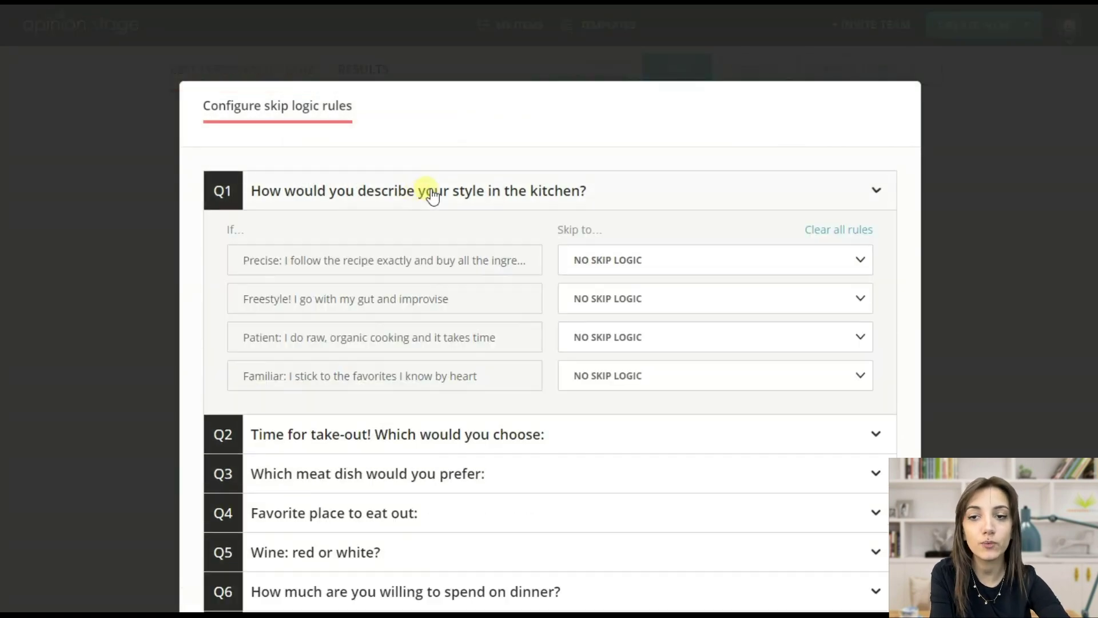
{"action": "left_click", "coordinate": [829, 253]}
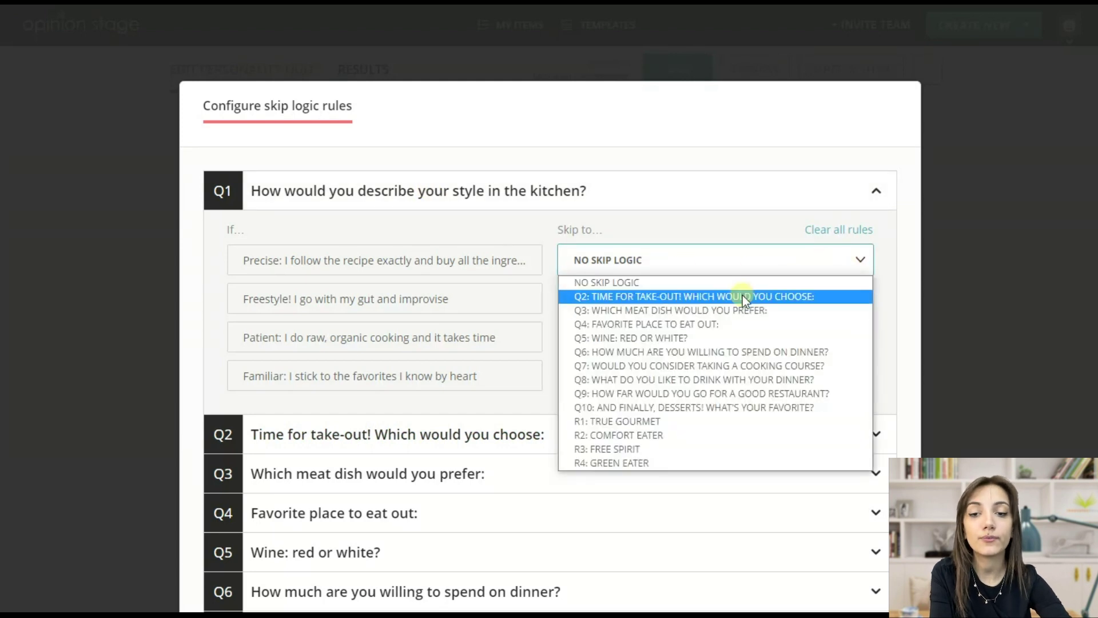
{"action": "left_click", "coordinate": [711, 309]}
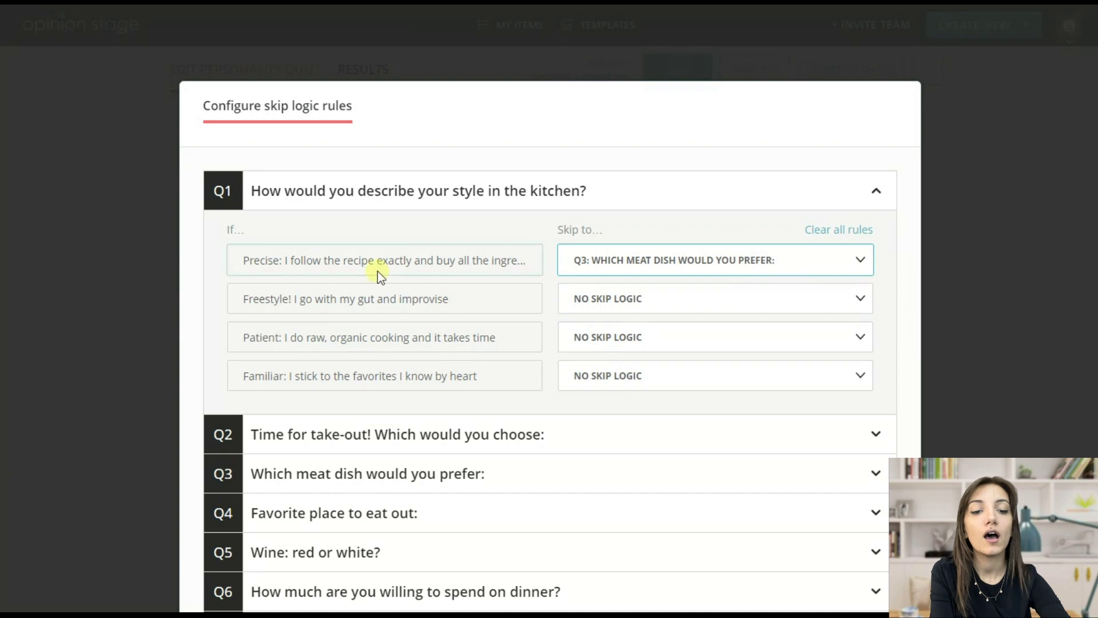
{"action": "left_click", "coordinate": [573, 265]}
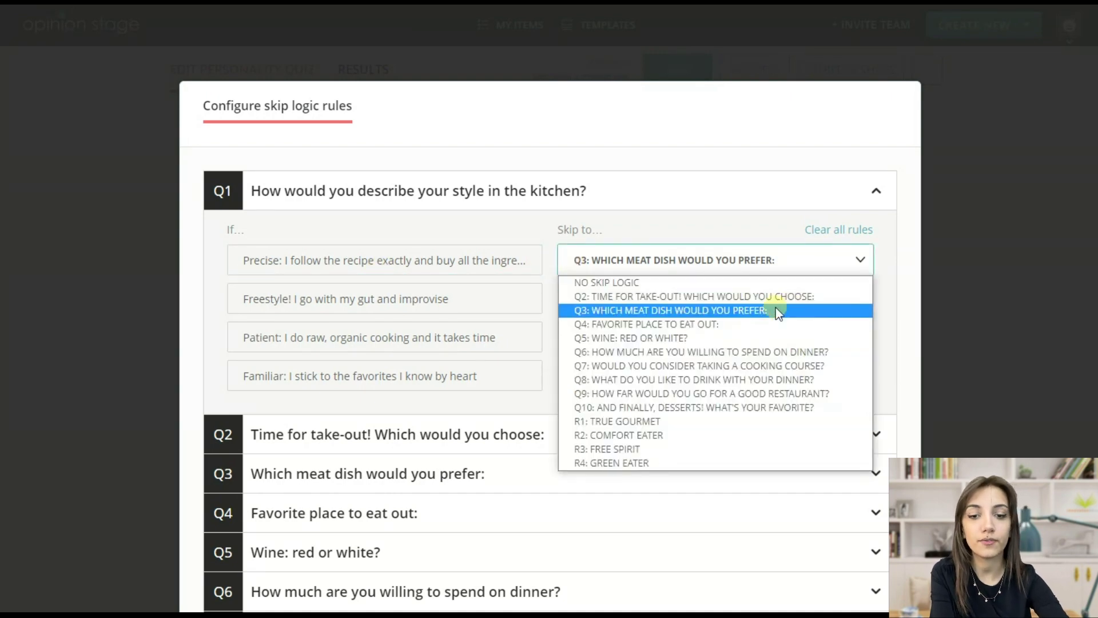
{"action": "left_click", "coordinate": [747, 310]}
{"action": "left_click", "coordinate": [953, 311]}
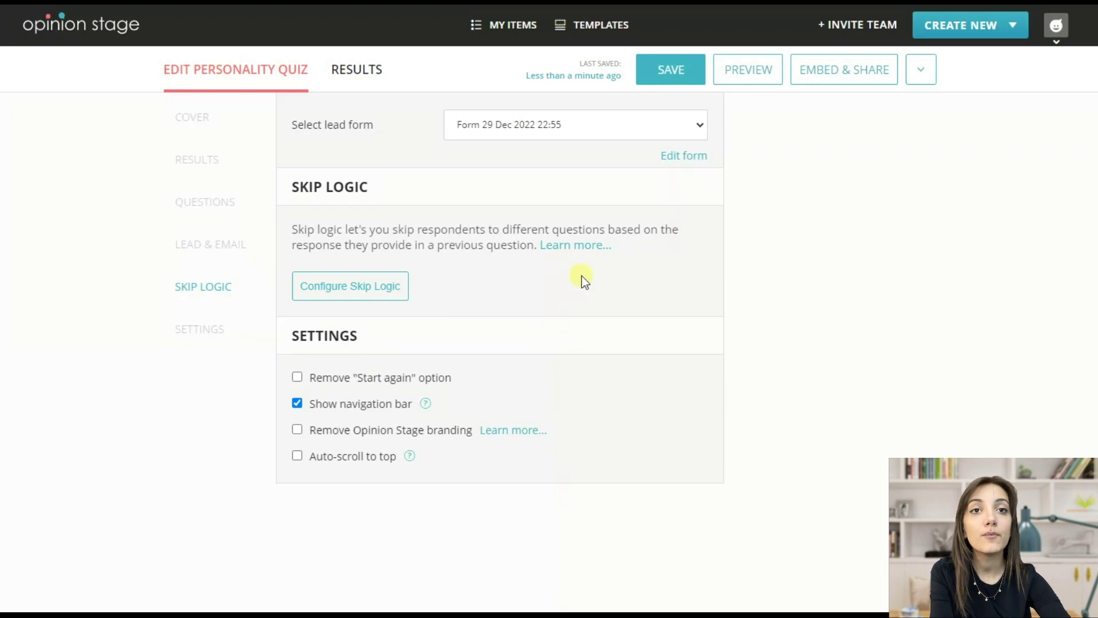
Step: Examine the languages available for the quiz, leaving English selected
{"action": "scroll", "coordinate": [582, 276], "scroll_direction": "up", "scroll_amount": 1}
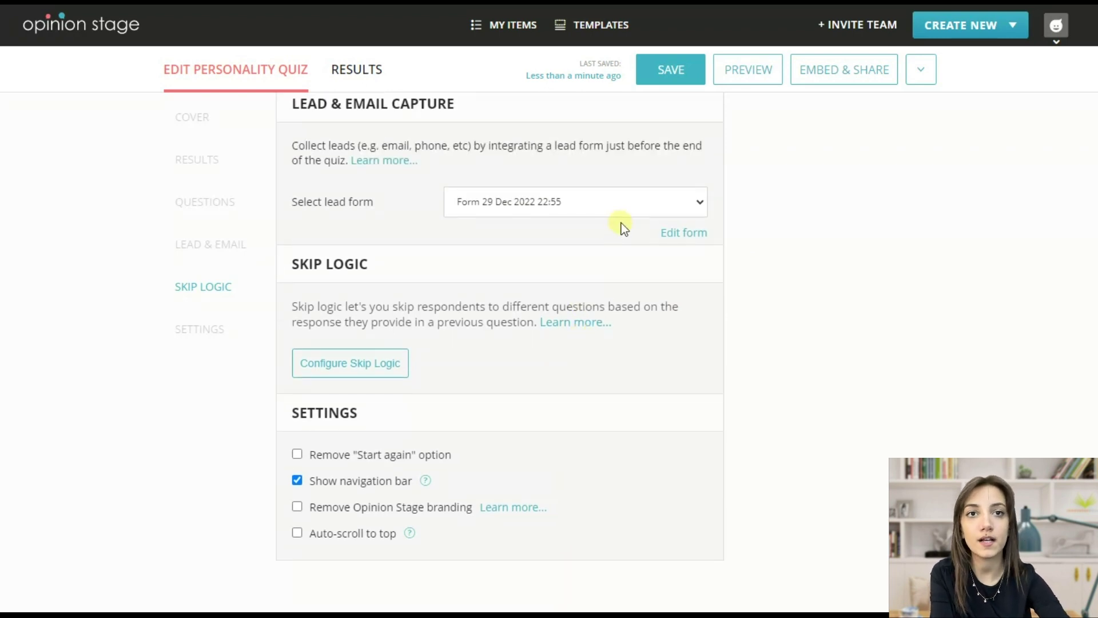
{"action": "scroll", "coordinate": [622, 226], "scroll_direction": "up", "scroll_amount": 3}
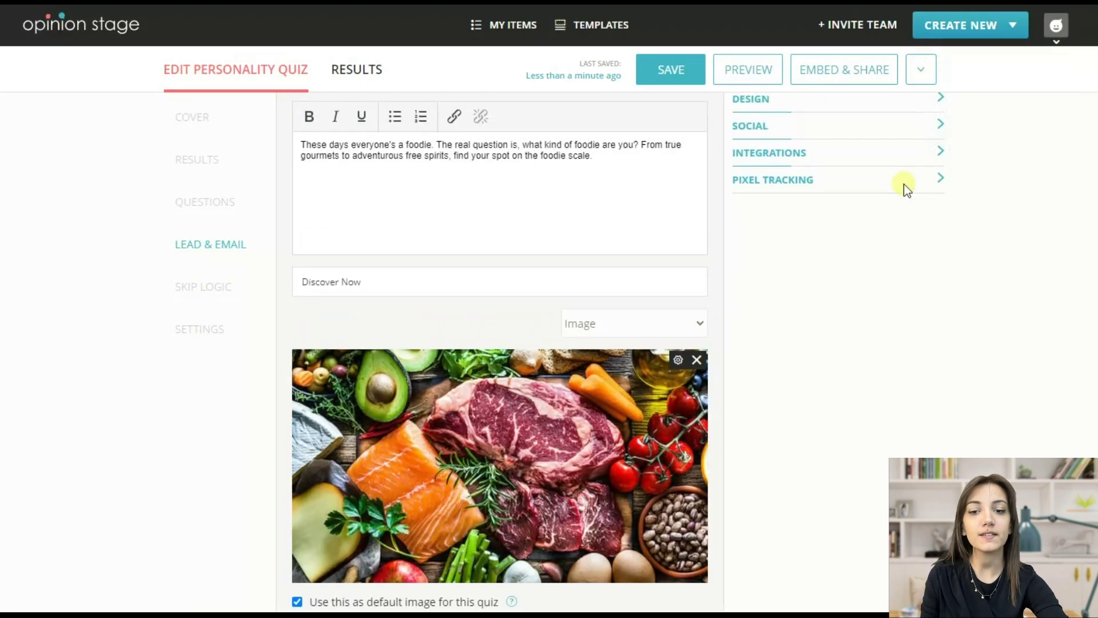
{"action": "scroll", "coordinate": [884, 198], "scroll_direction": "up", "scroll_amount": 3}
{"action": "left_click", "coordinate": [847, 218]}
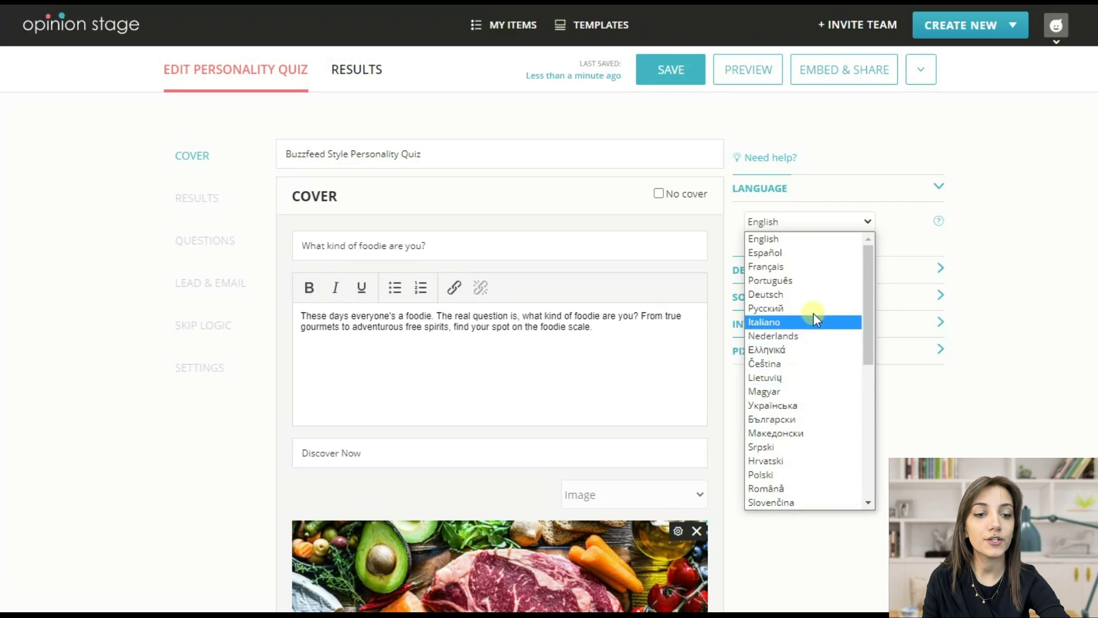
{"action": "left_click", "coordinate": [1052, 291]}
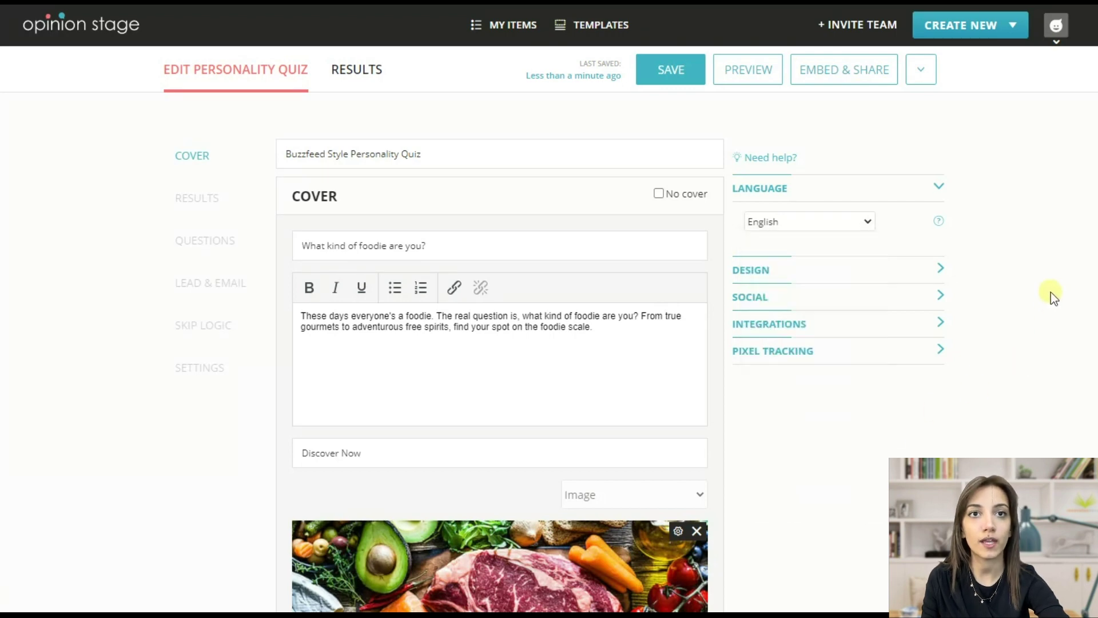
Step: Set the quiz's color theme to Rainy Night and its font to Courier
{"action": "left_click", "coordinate": [838, 271]}
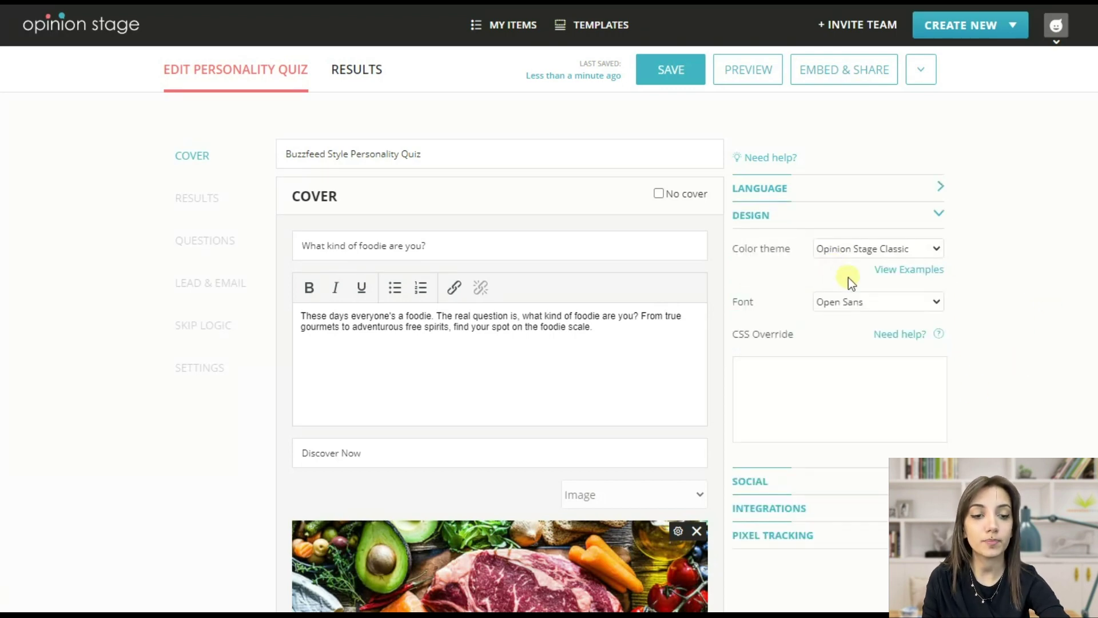
{"action": "left_click", "coordinate": [889, 255]}
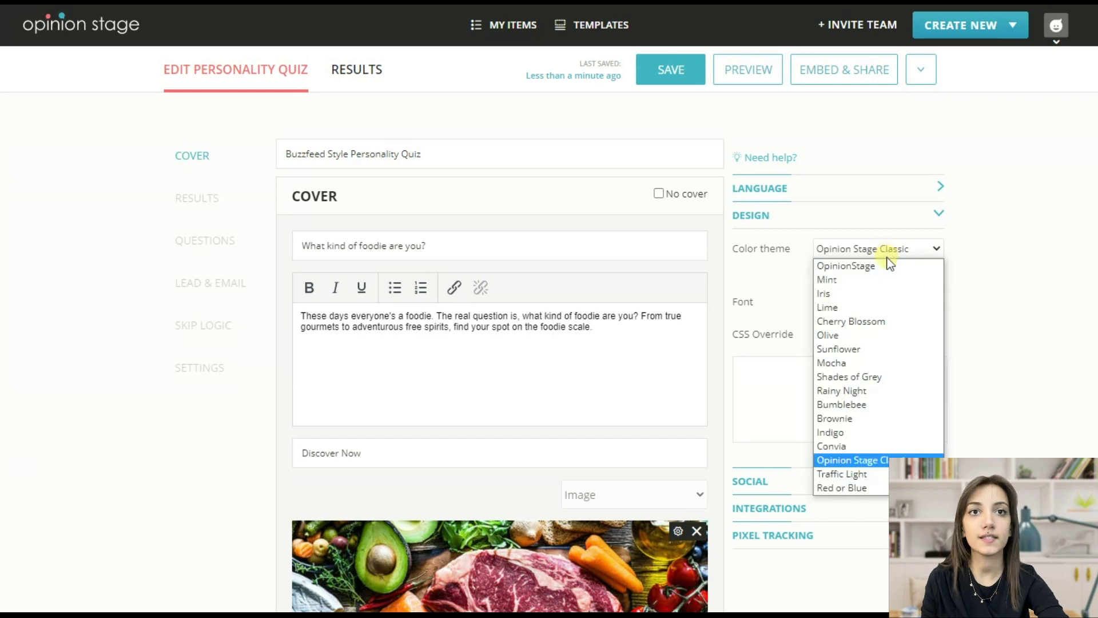
{"action": "left_click", "coordinate": [843, 391]}
{"action": "left_click", "coordinate": [873, 303]}
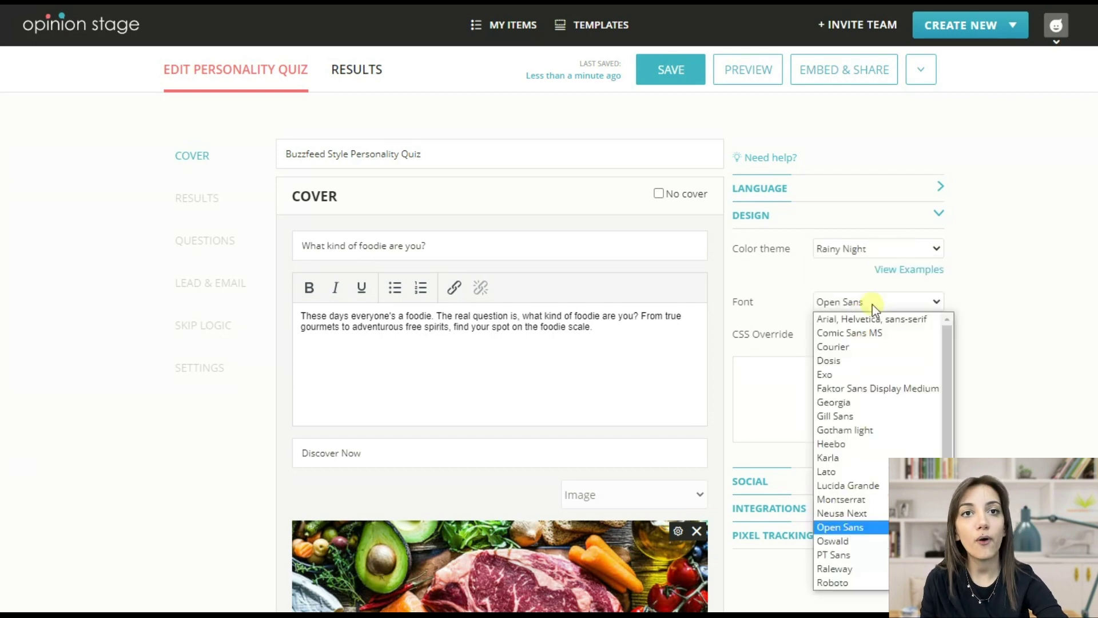
{"action": "left_click", "coordinate": [855, 347]}
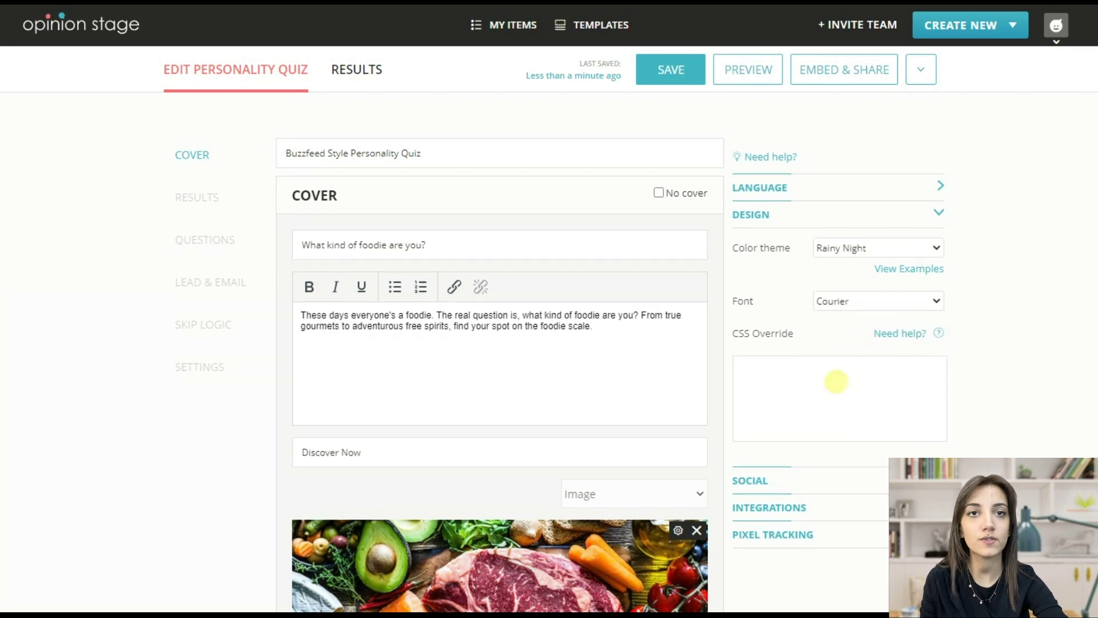
Step: Examine the quiz's social sharing, integrations and pixel tracking options
{"action": "scroll", "coordinate": [836, 381], "scroll_direction": "down", "scroll_amount": 1}
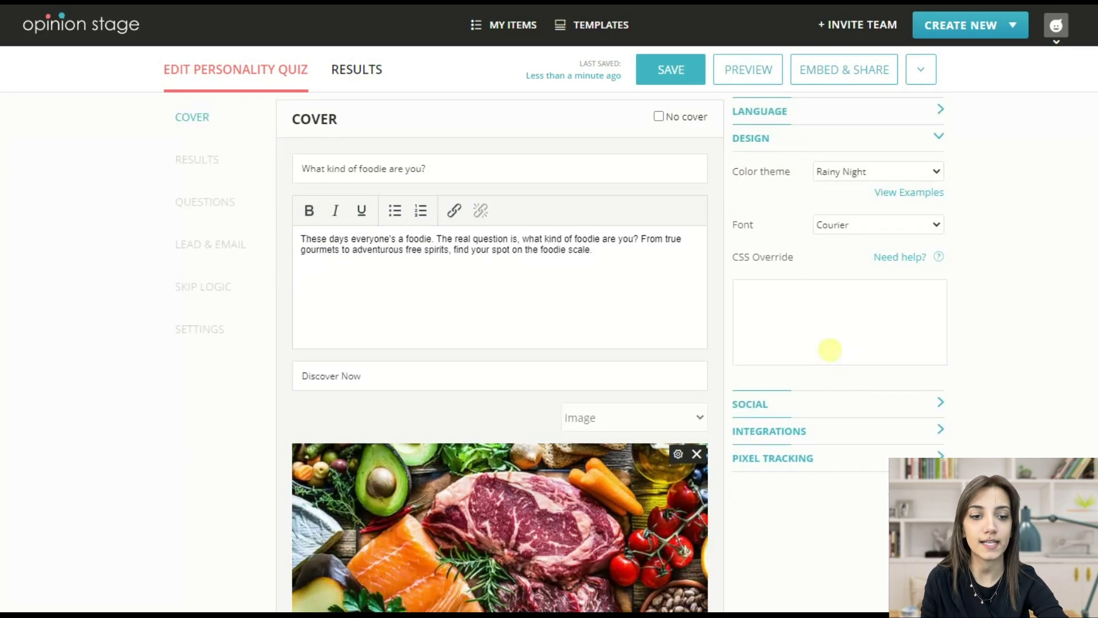
{"action": "left_click", "coordinate": [803, 407]}
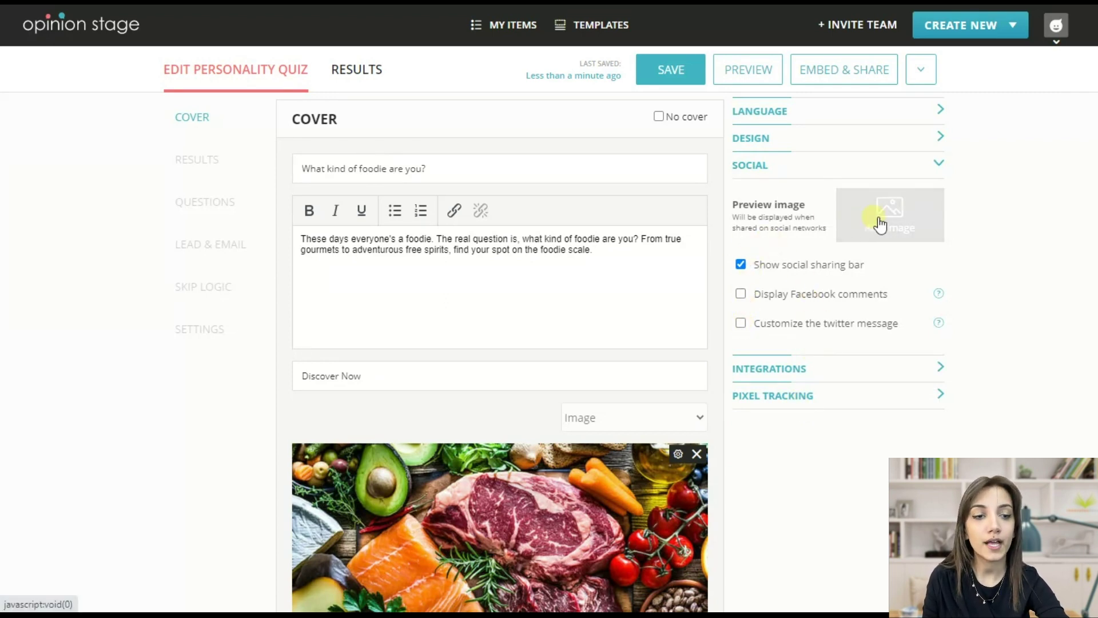
{"action": "left_click", "coordinate": [792, 368]}
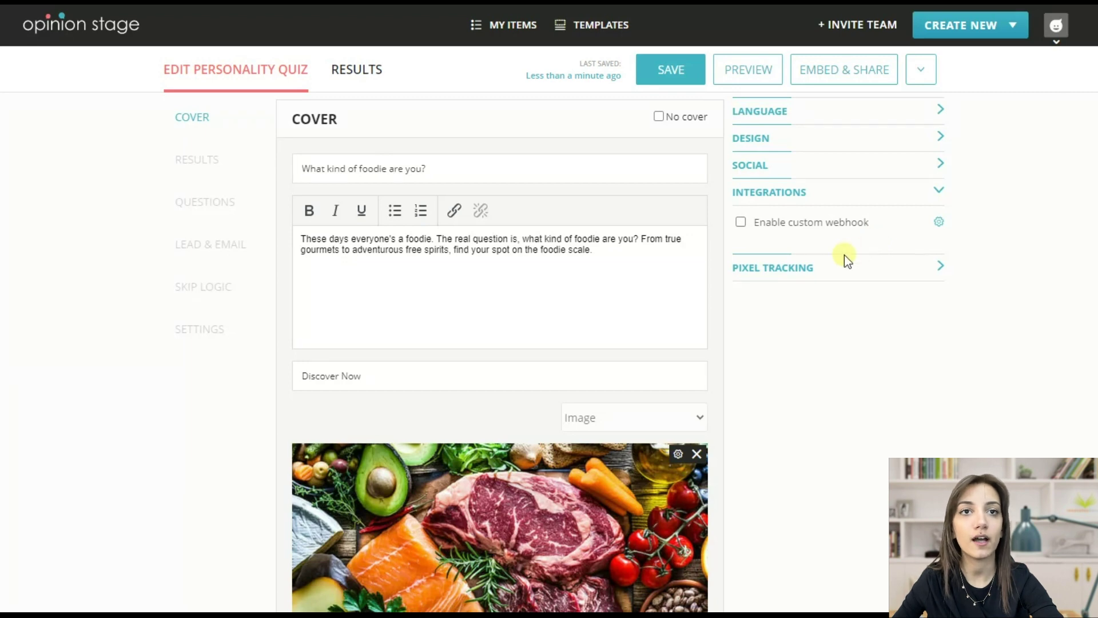
{"action": "left_click", "coordinate": [807, 271]}
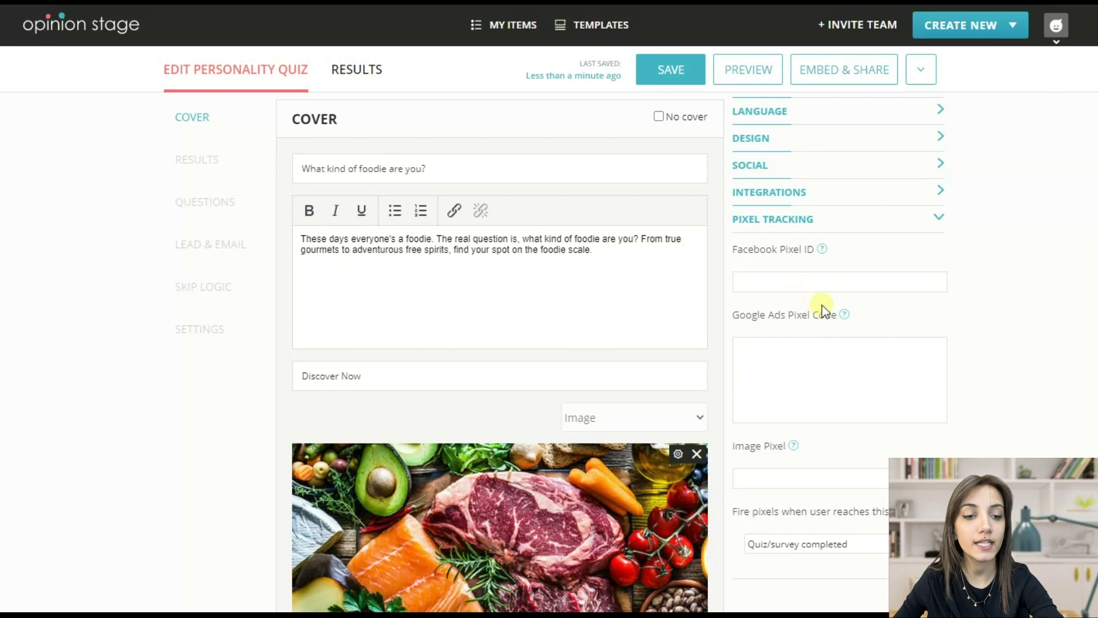
{"action": "scroll", "coordinate": [836, 305], "scroll_direction": "down", "scroll_amount": 1}
{"action": "scroll", "coordinate": [836, 305], "scroll_direction": "down", "scroll_amount": 1}
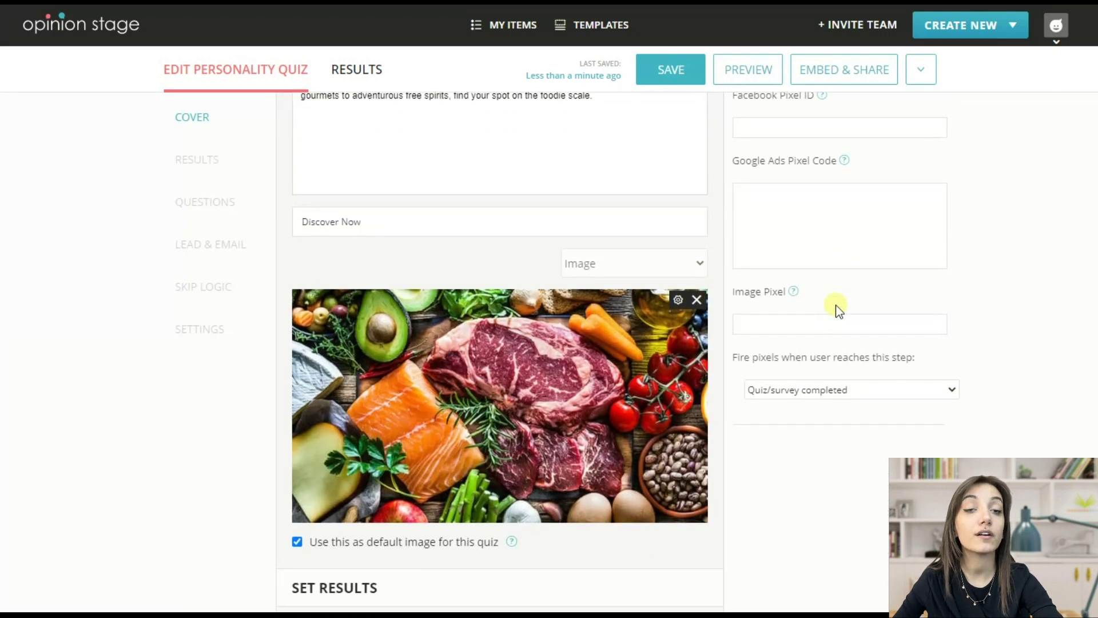
{"action": "scroll", "coordinate": [835, 304], "scroll_direction": "up", "scroll_amount": 3}
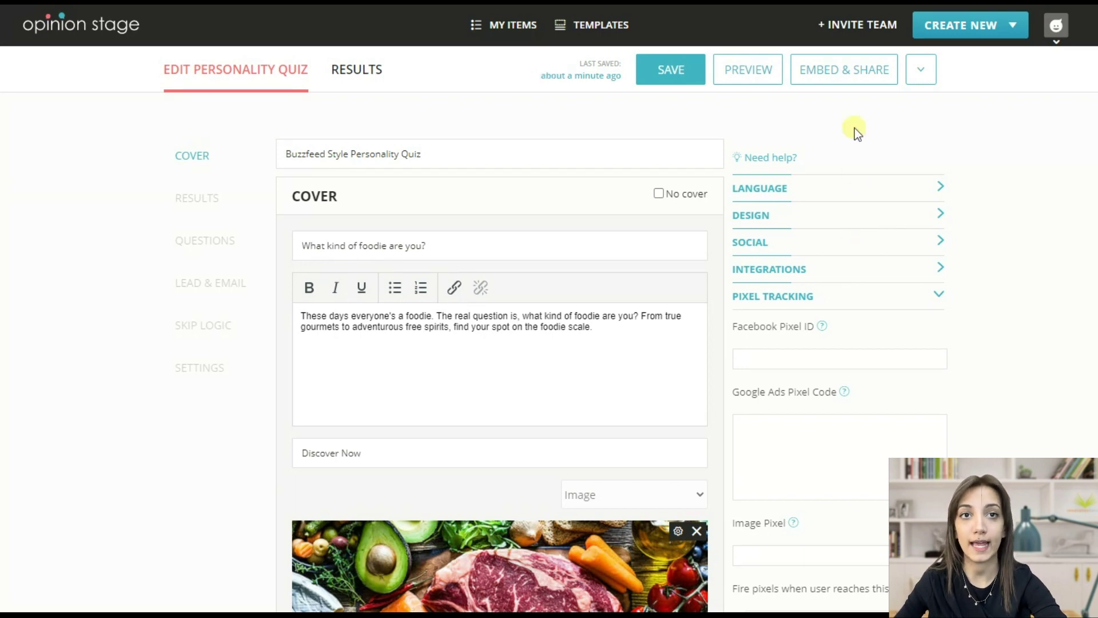
Step: Save the quiz and preview it, starting it from the cover to check the first question, and return to editing
{"action": "left_click", "coordinate": [685, 70]}
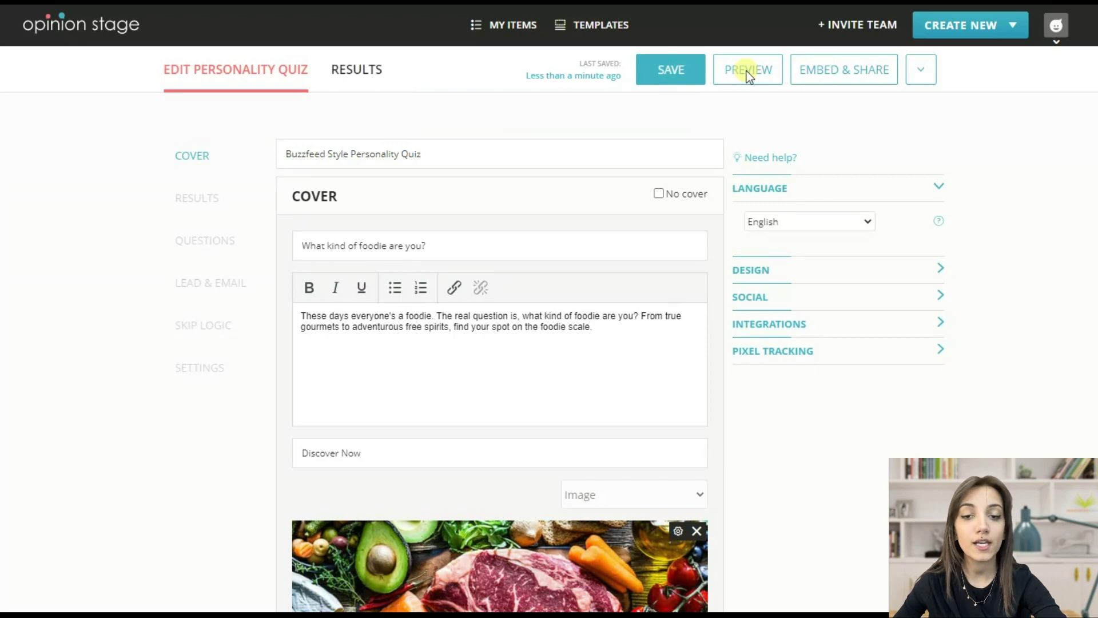
{"action": "left_click", "coordinate": [747, 71]}
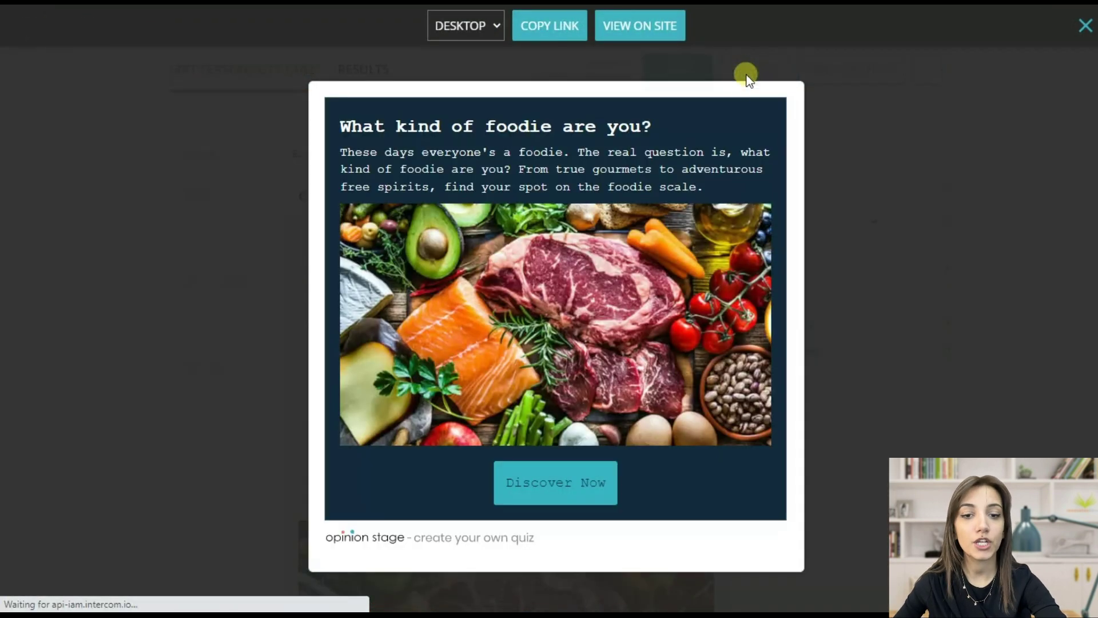
{"action": "left_click", "coordinate": [575, 486]}
{"action": "scroll", "coordinate": [575, 483], "scroll_direction": "down", "scroll_amount": 3}
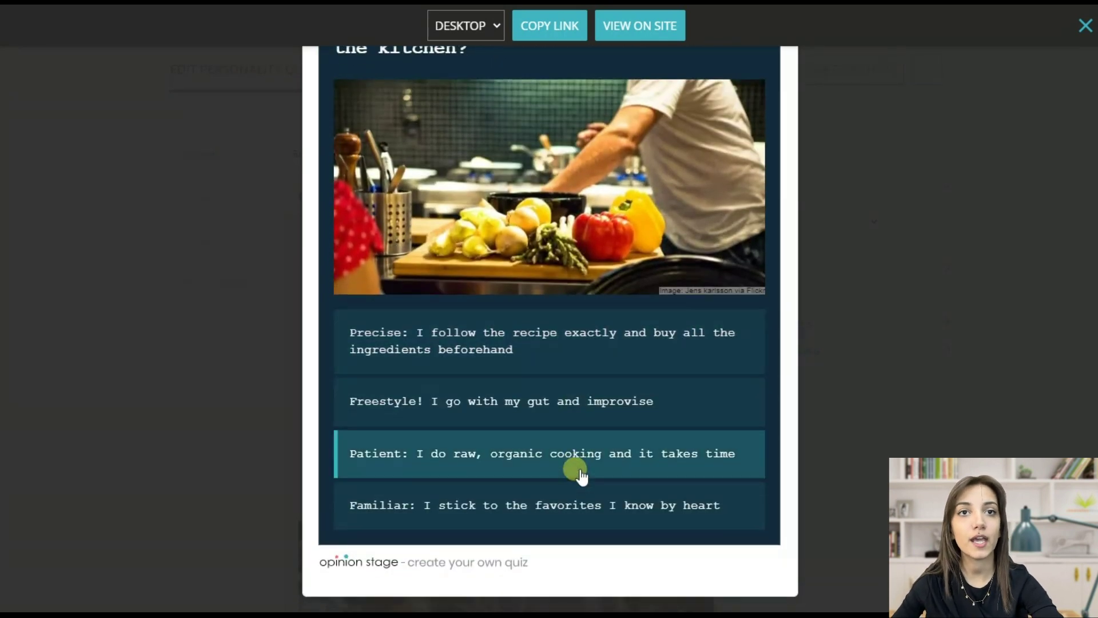
{"action": "scroll", "coordinate": [579, 475], "scroll_direction": "up", "scroll_amount": 3}
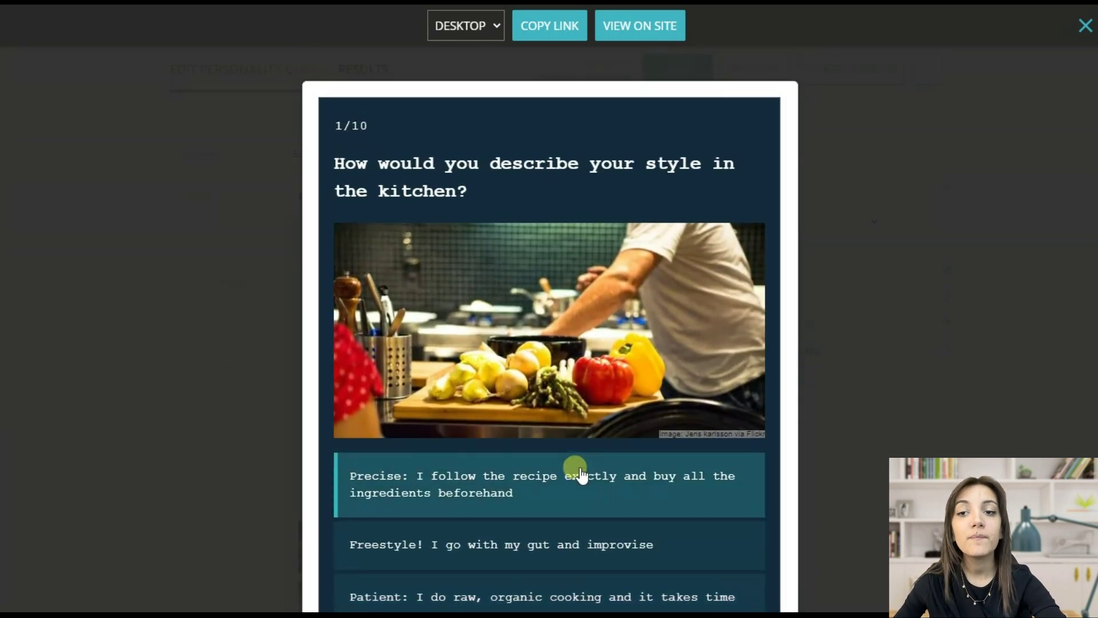
{"action": "scroll", "coordinate": [583, 461], "scroll_direction": "down", "scroll_amount": 3}
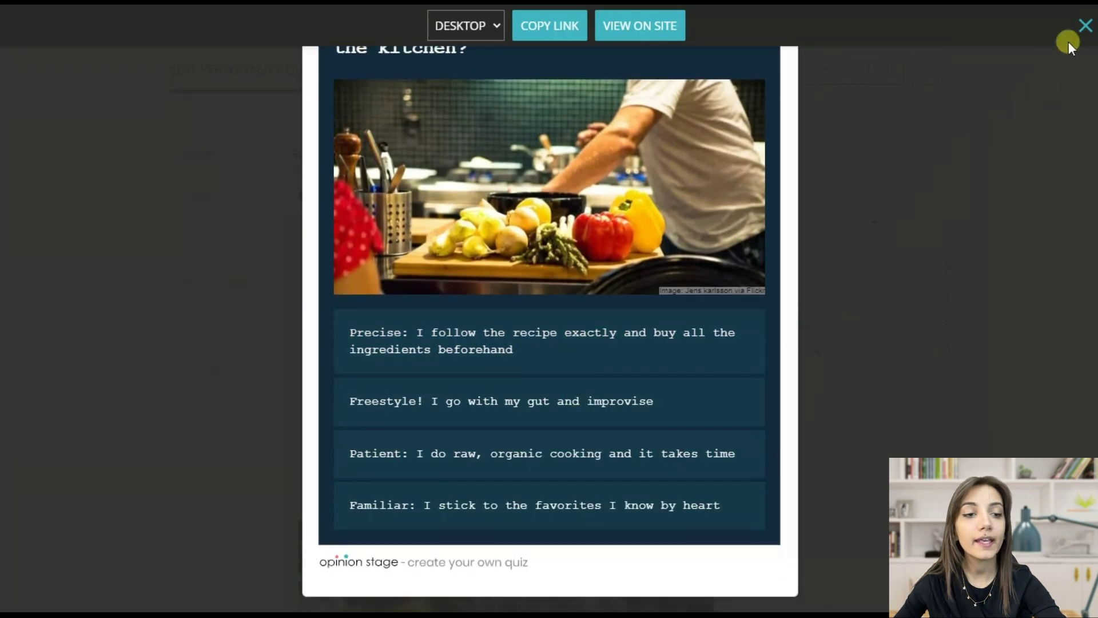
{"action": "left_click", "coordinate": [1085, 24]}
{"action": "scroll", "coordinate": [580, 345], "scroll_direction": "down", "scroll_amount": 5}
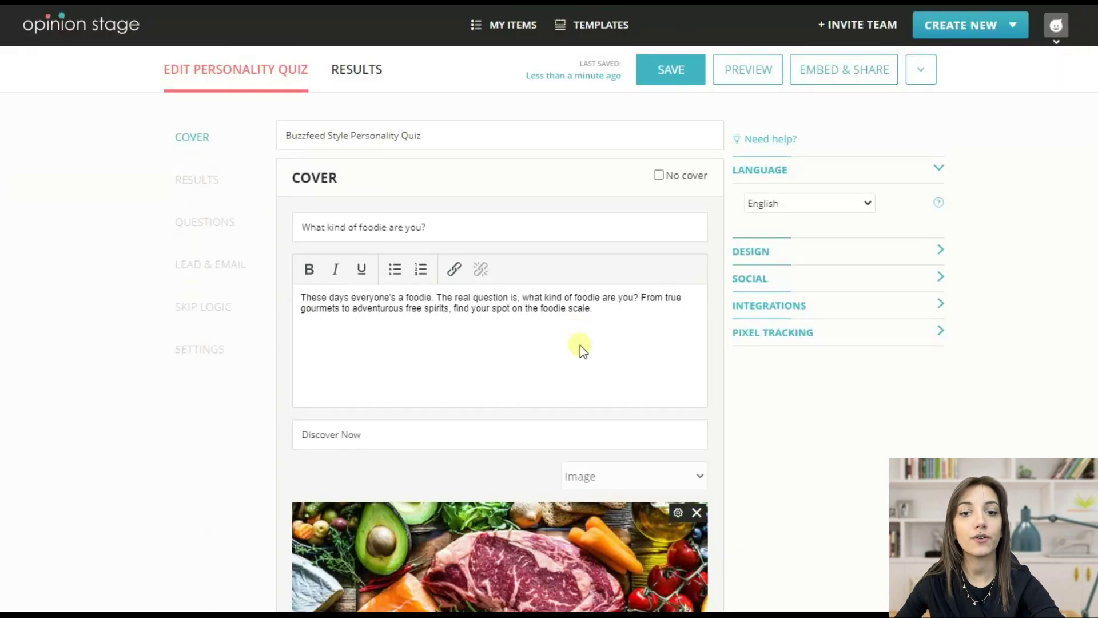
Step: Open the quiz's embed and share options and examine the script, iframe, WordPress and share link methods
{"action": "scroll", "coordinate": [836, 380], "scroll_direction": "up", "scroll_amount": 5}
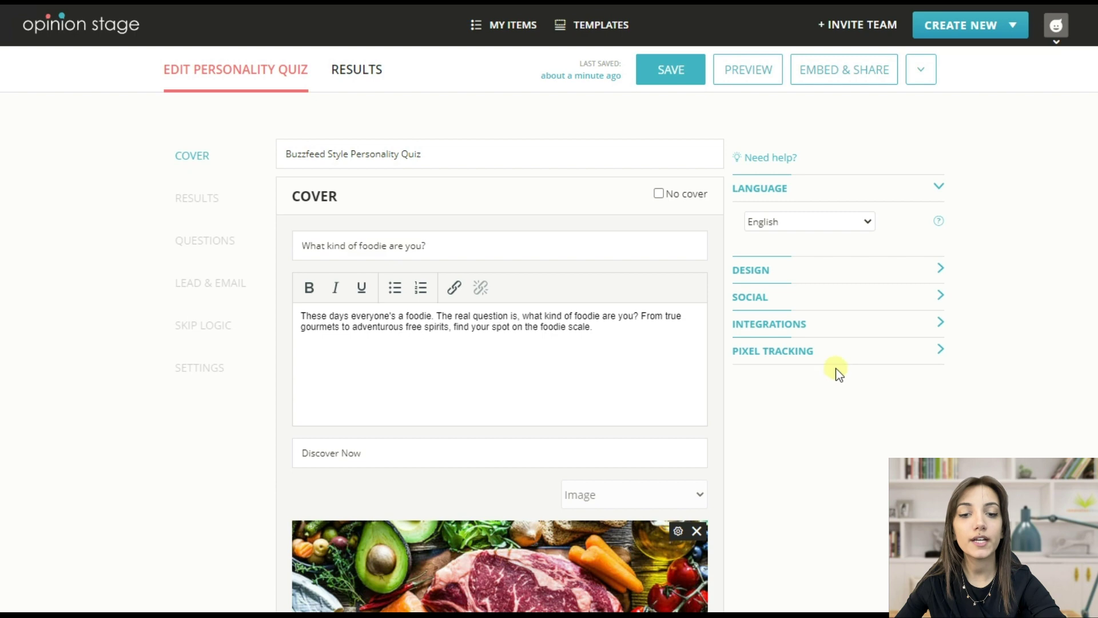
{"action": "left_click", "coordinate": [867, 79]}
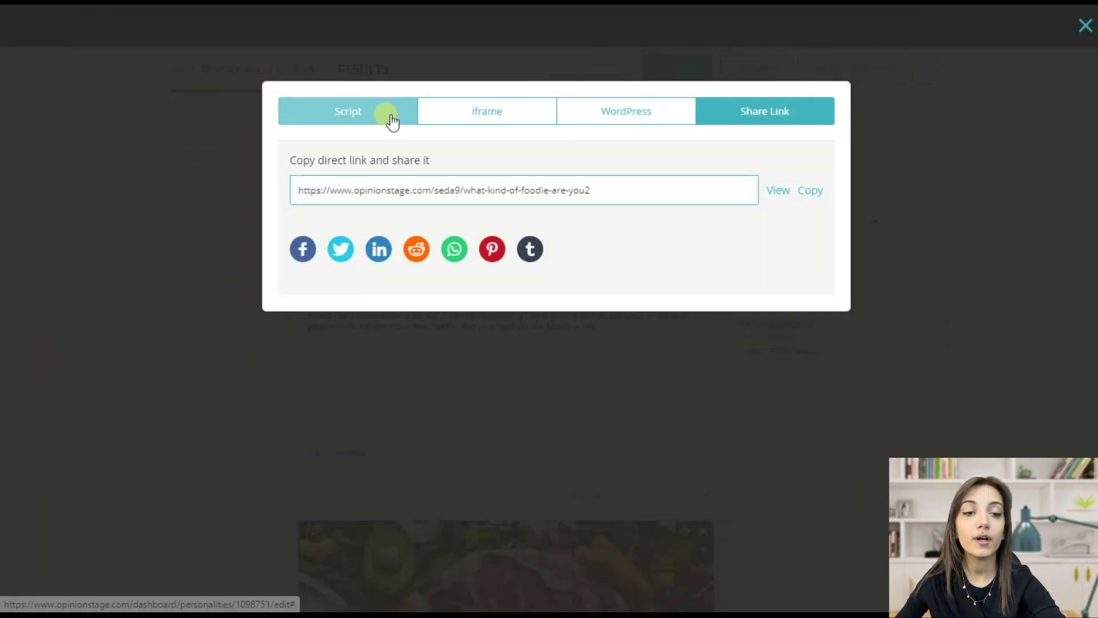
{"action": "left_click", "coordinate": [392, 118]}
{"action": "left_click", "coordinate": [486, 117]}
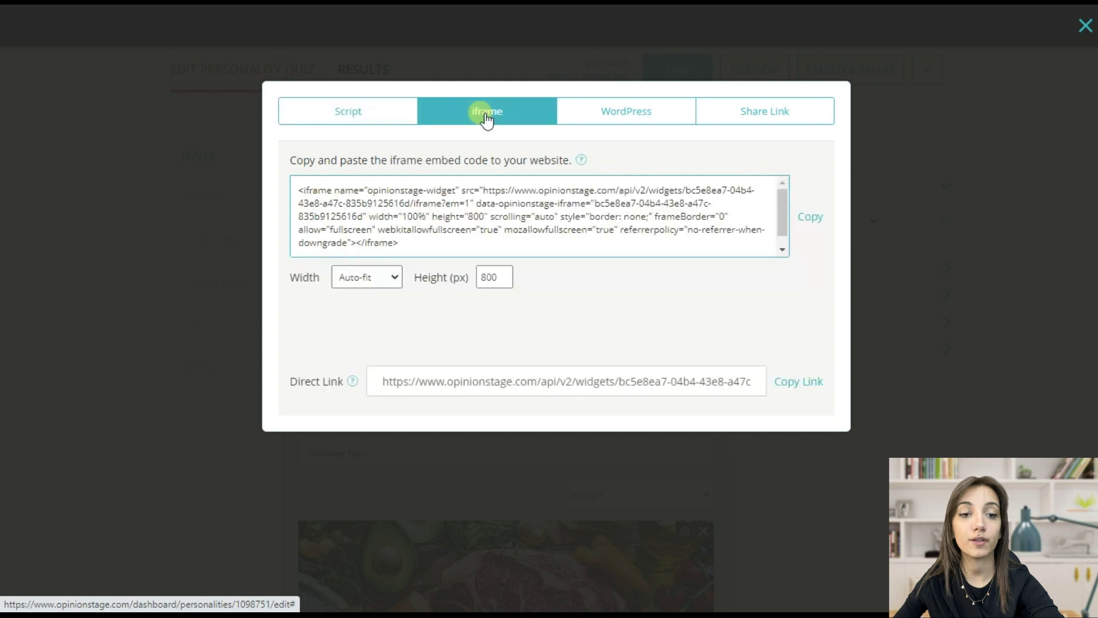
{"action": "left_click", "coordinate": [622, 119]}
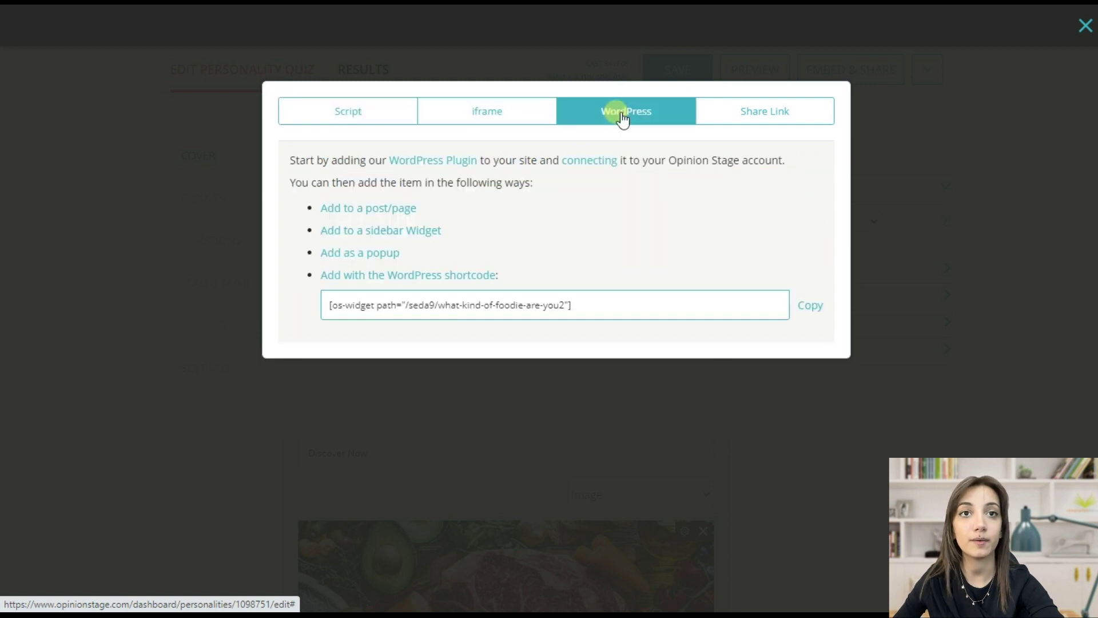
{"action": "left_click", "coordinate": [738, 117]}
Step: Copy the quiz's WordPress shortcode and paste it into the Shortcode block of the Personality Quizz post in WordPress
{"action": "left_click", "coordinate": [654, 116]}
{"action": "left_click", "coordinate": [809, 305]}
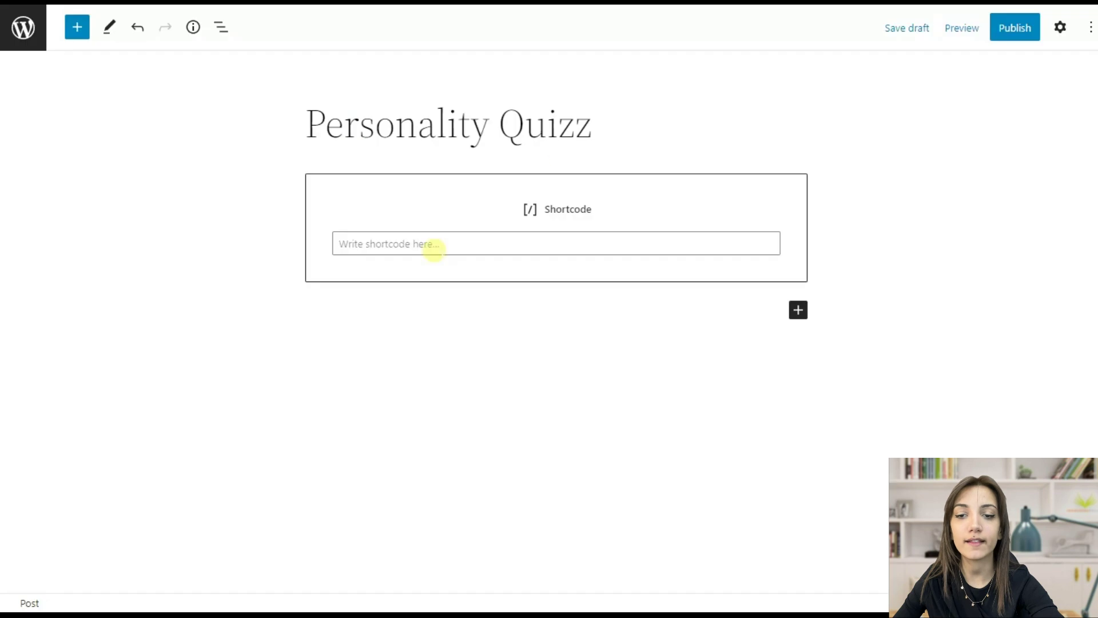
{"action": "right_click", "coordinate": [433, 247]}
{"action": "left_click", "coordinate": [476, 365]}
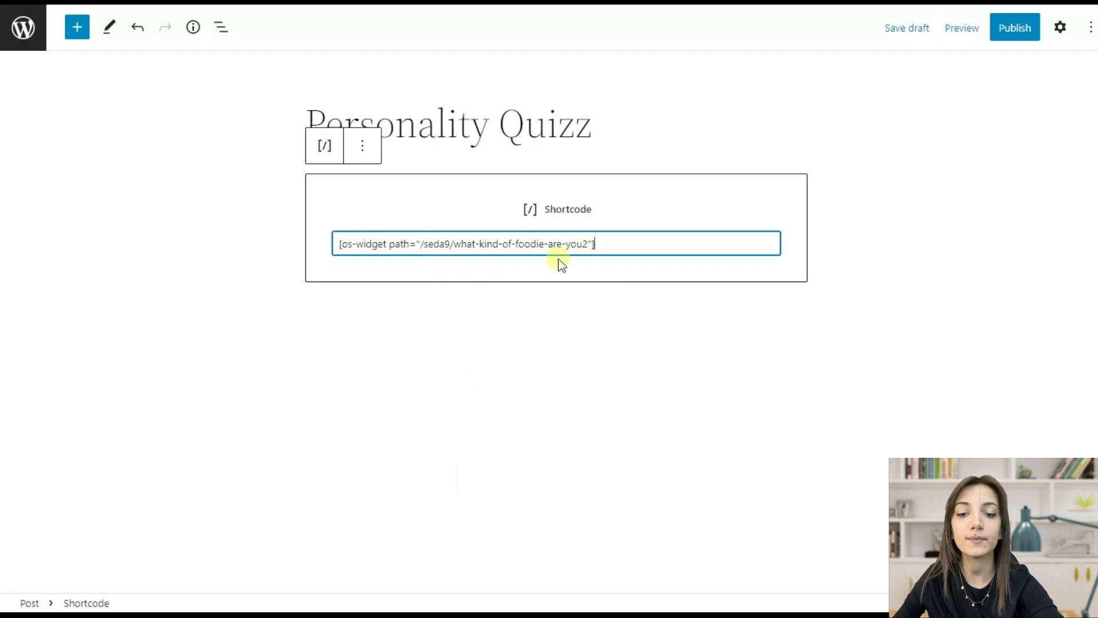
Step: Preview the WordPress post in a new tab and start the embedded quiz from its cover
{"action": "left_click", "coordinate": [973, 29]}
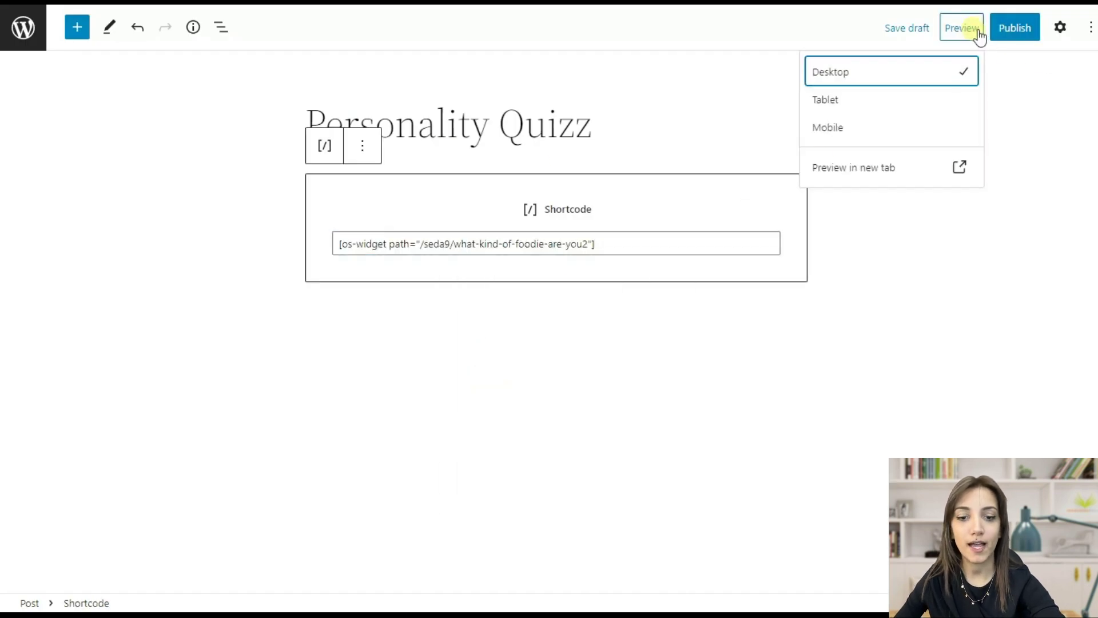
{"action": "left_click", "coordinate": [821, 168]}
{"action": "scroll", "coordinate": [821, 169], "scroll_direction": "down", "scroll_amount": 6}
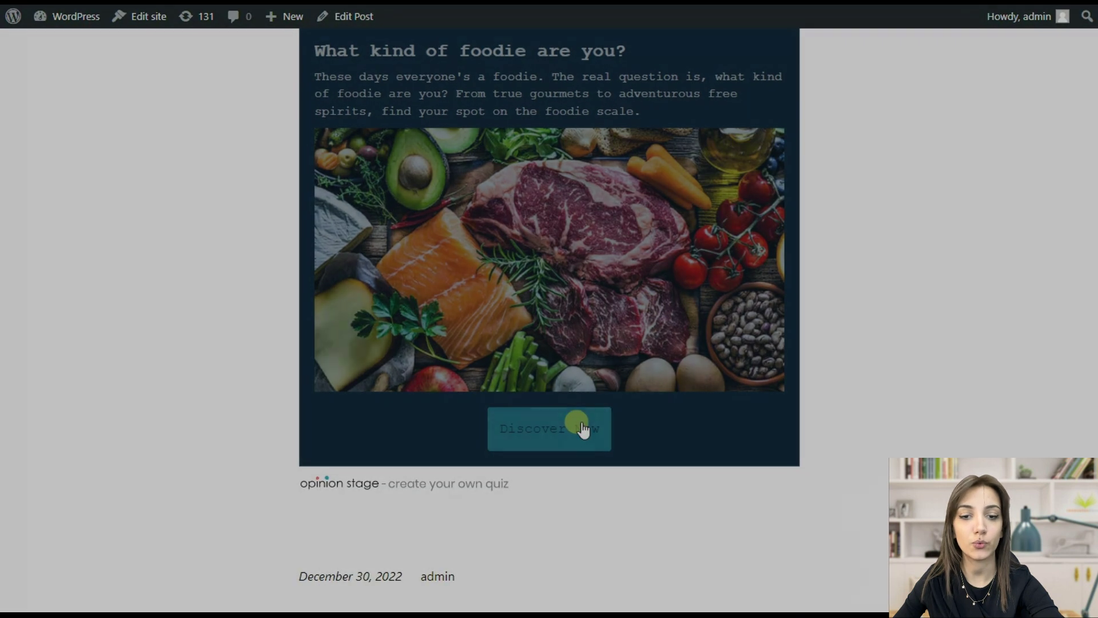
{"action": "left_click", "coordinate": [578, 427]}
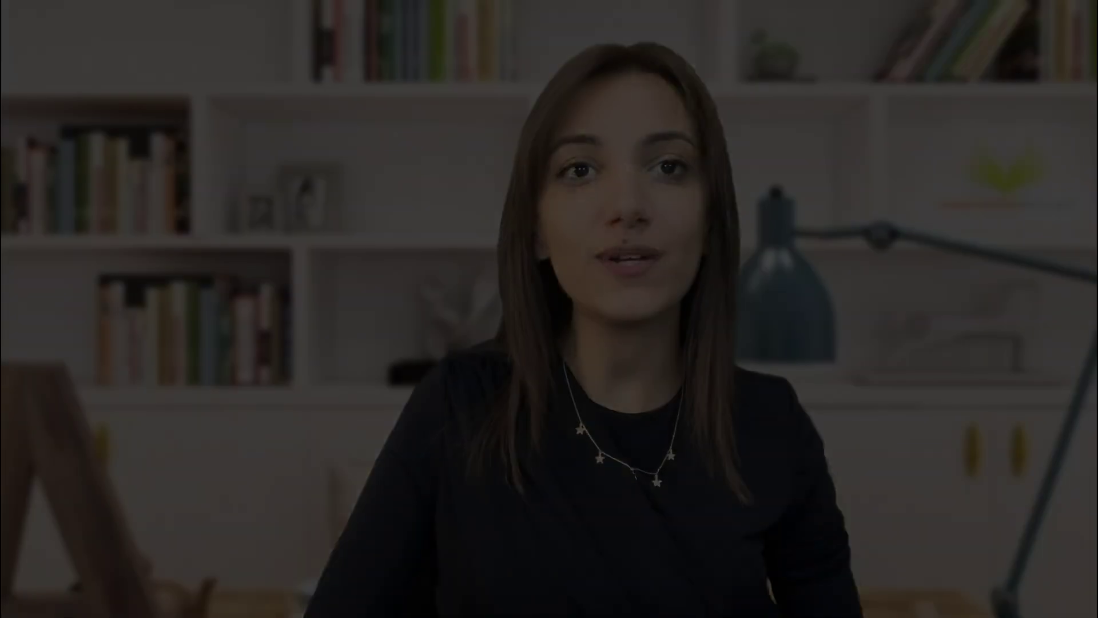